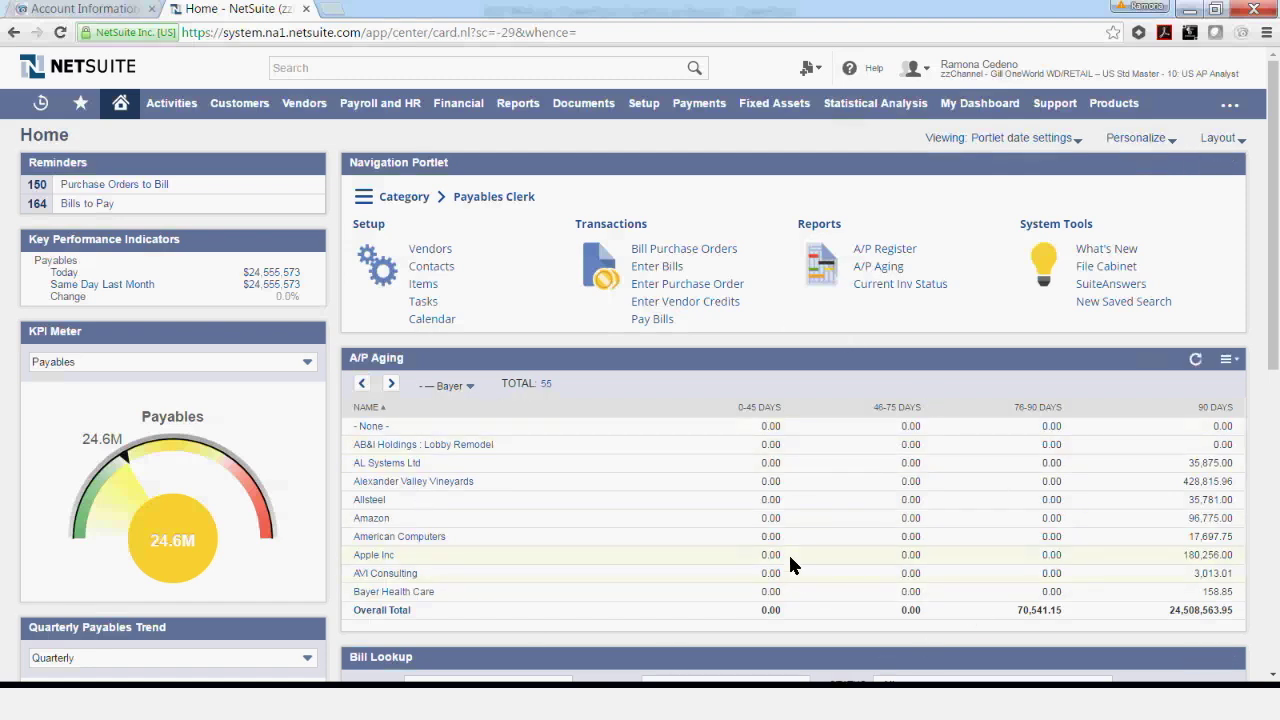
scroll(790, 560, down, 1)
scroll(790, 560, down, 6)
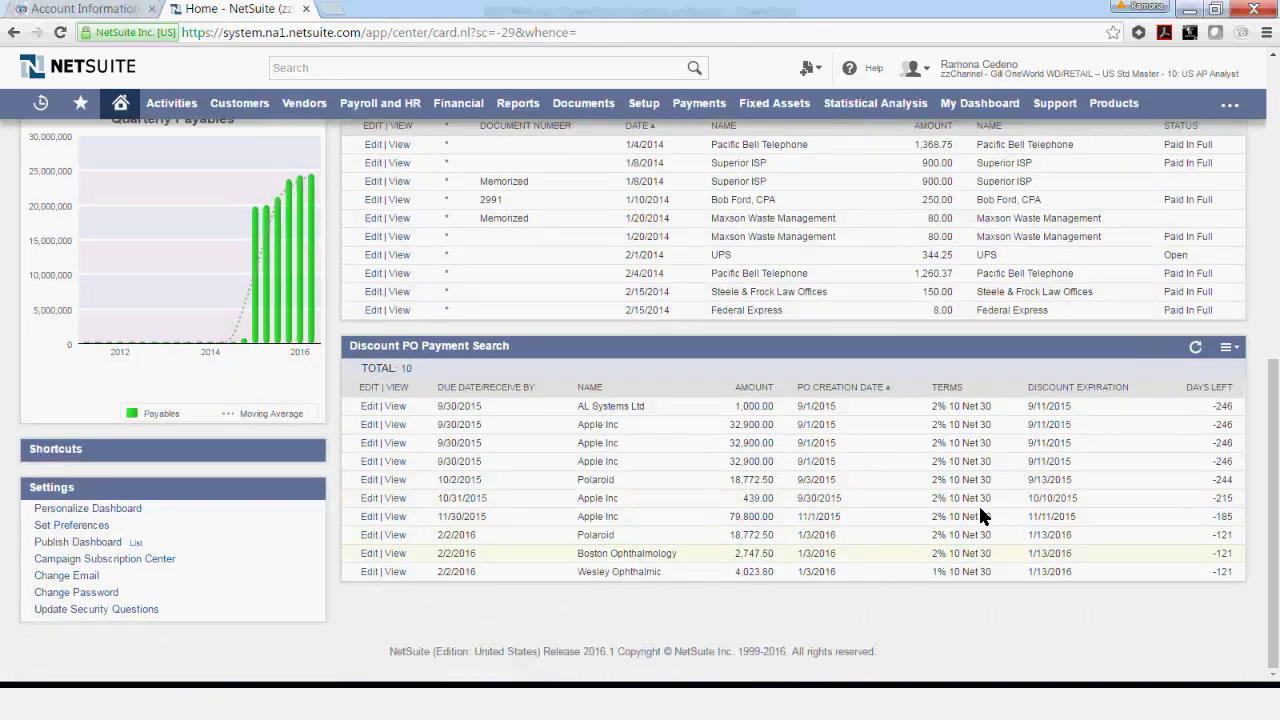
drag(1272, 436, 1268, 138)
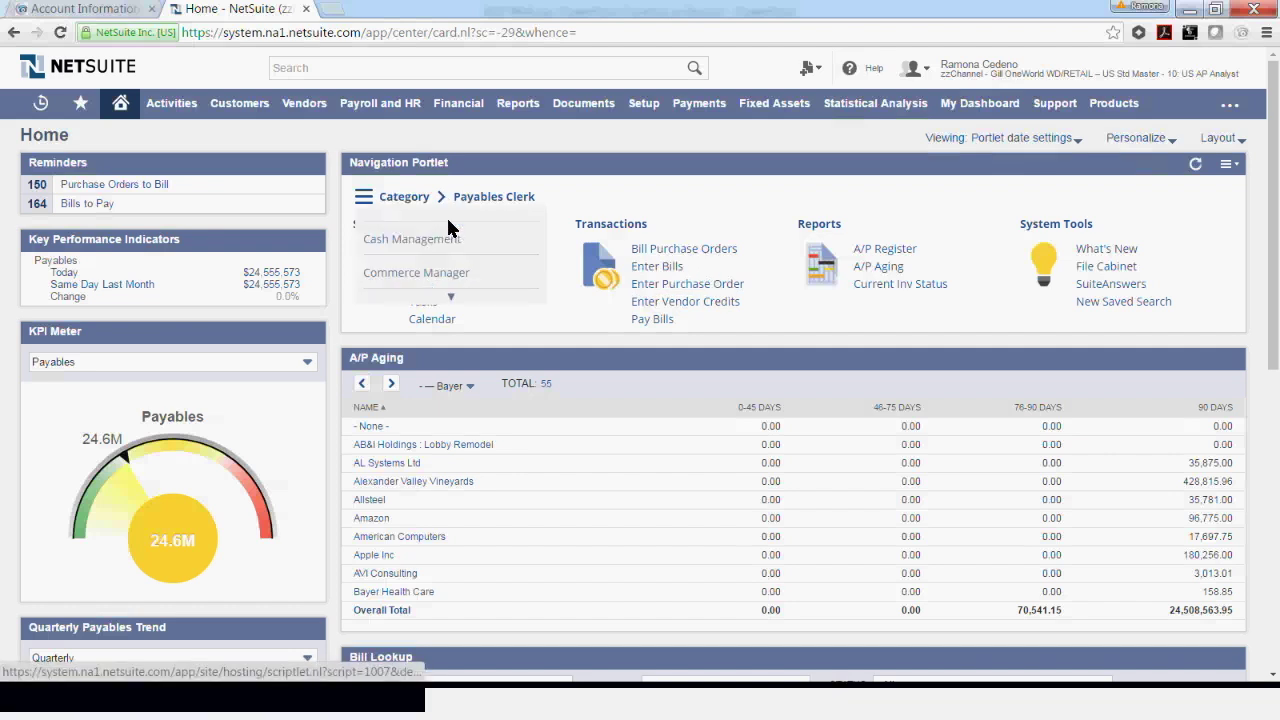
mouse_move(288, 112)
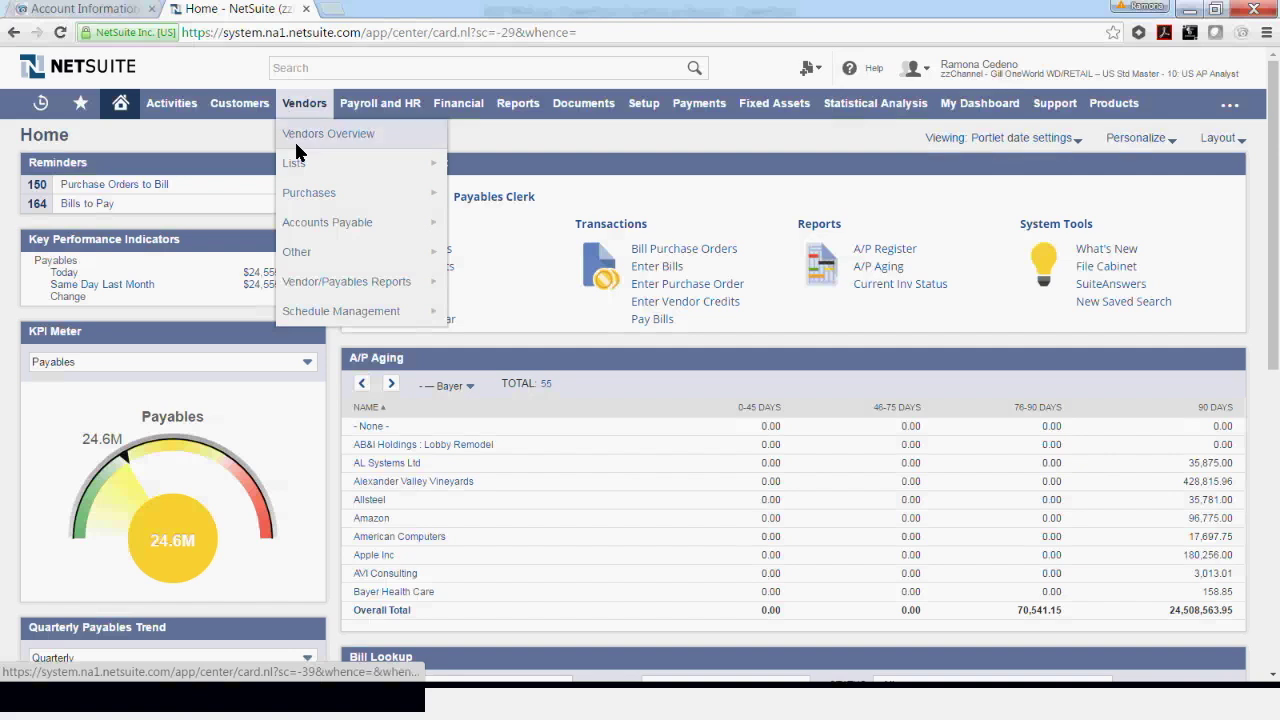
mouse_move(381, 195)
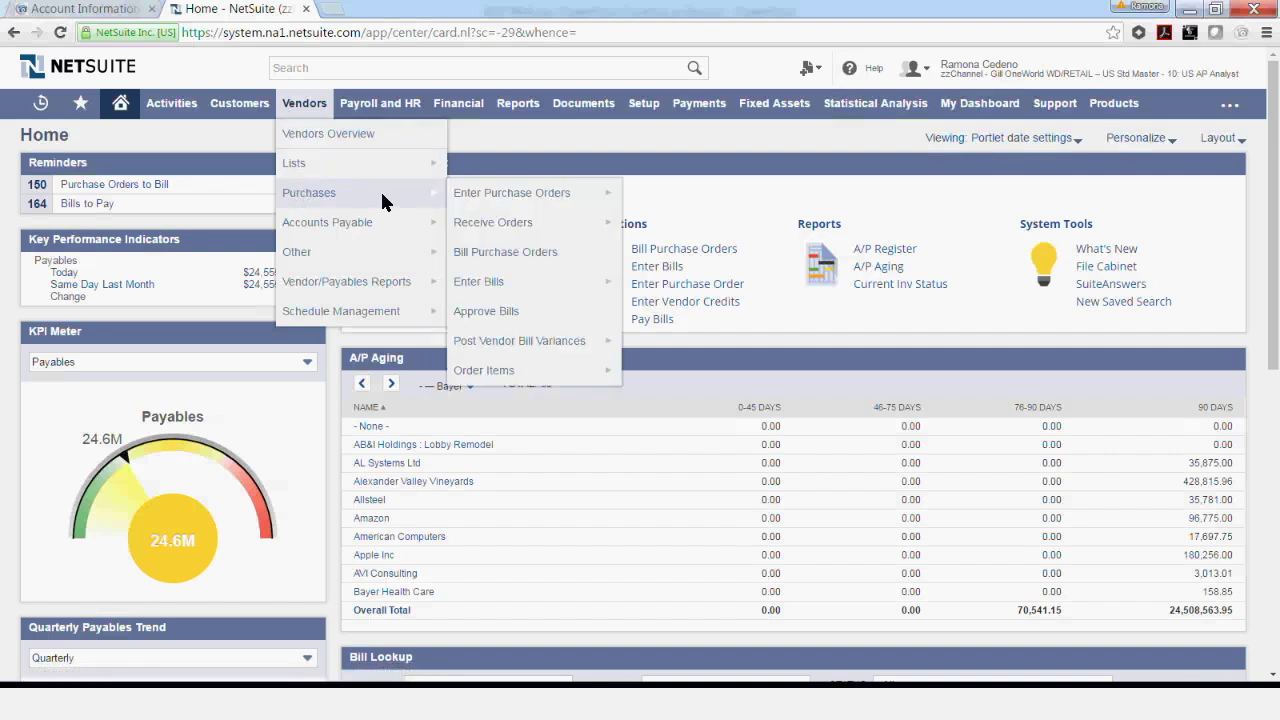
mouse_move(479, 283)
click(478, 283)
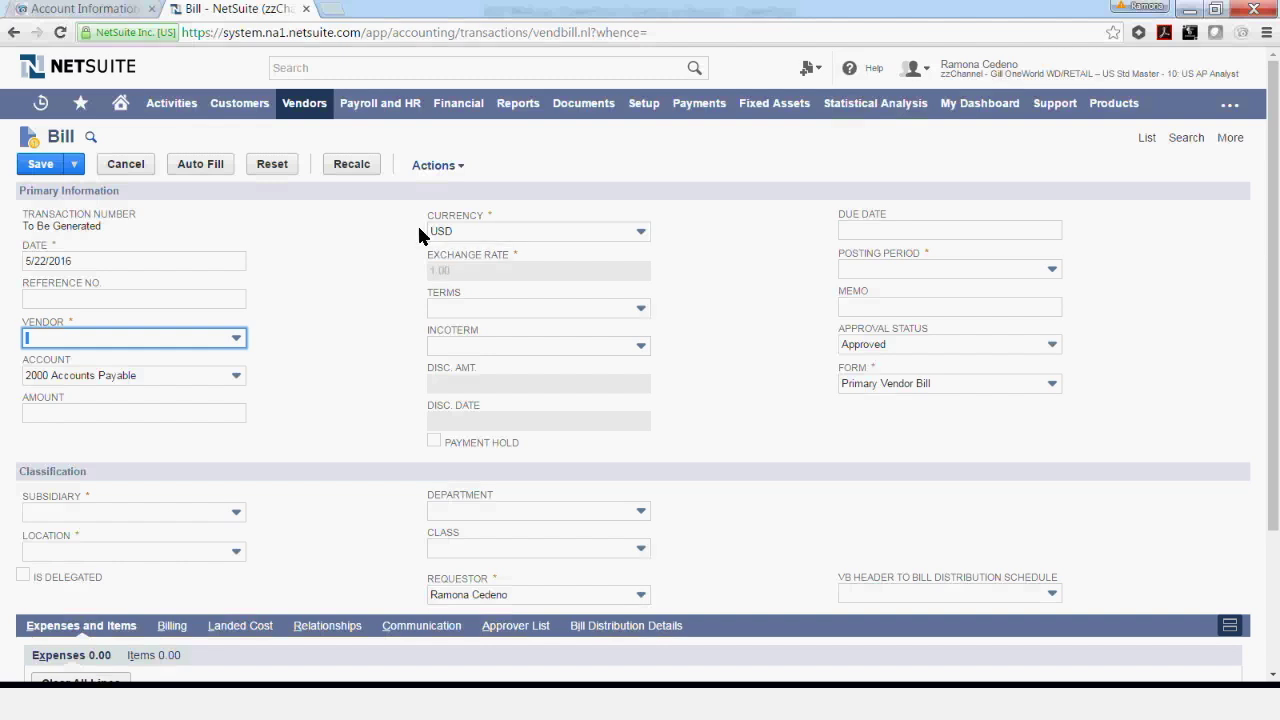
click(110, 101)
Run a global search for "v: apple" and view the Apple Inc vendor record
click(621, 163)
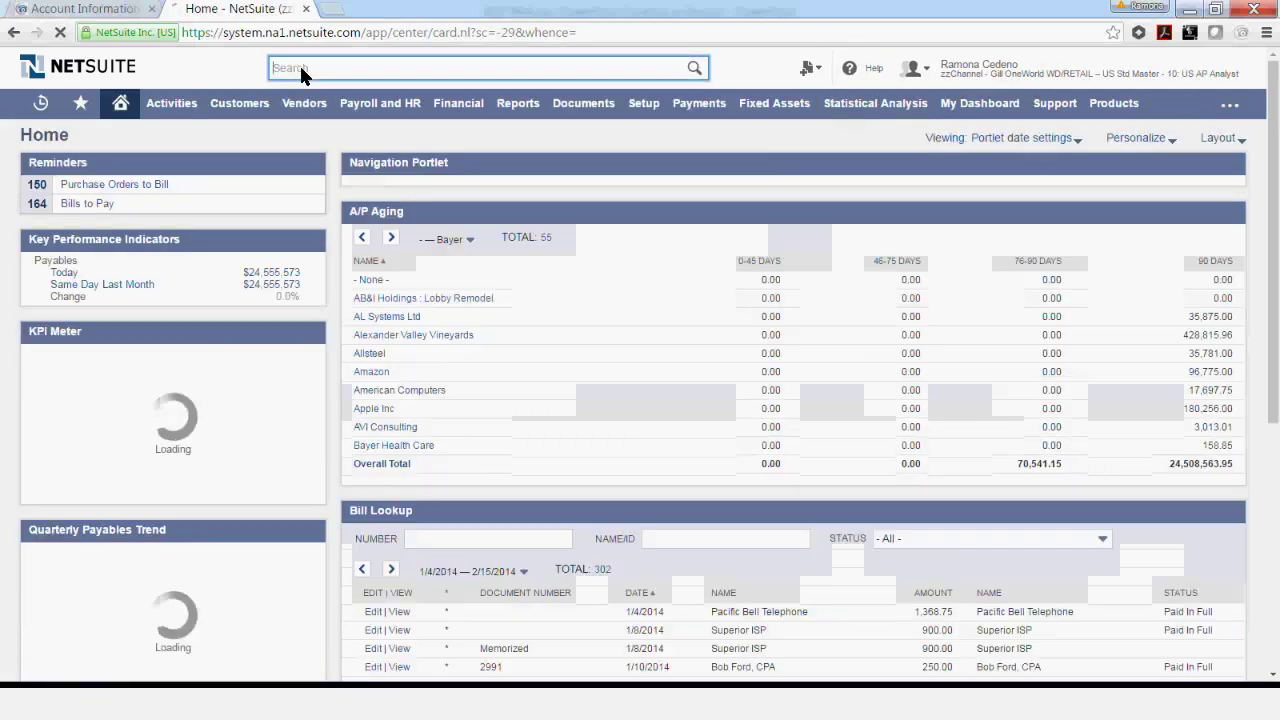
text(v)
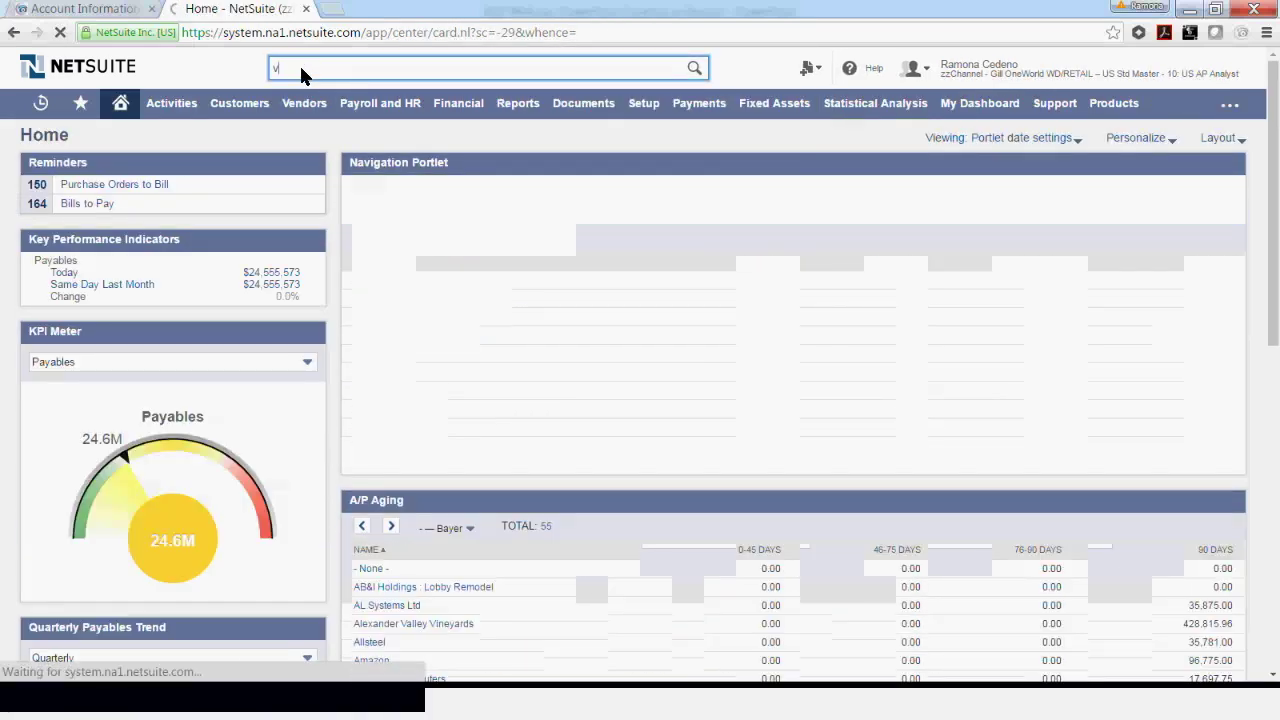
text(: apple)
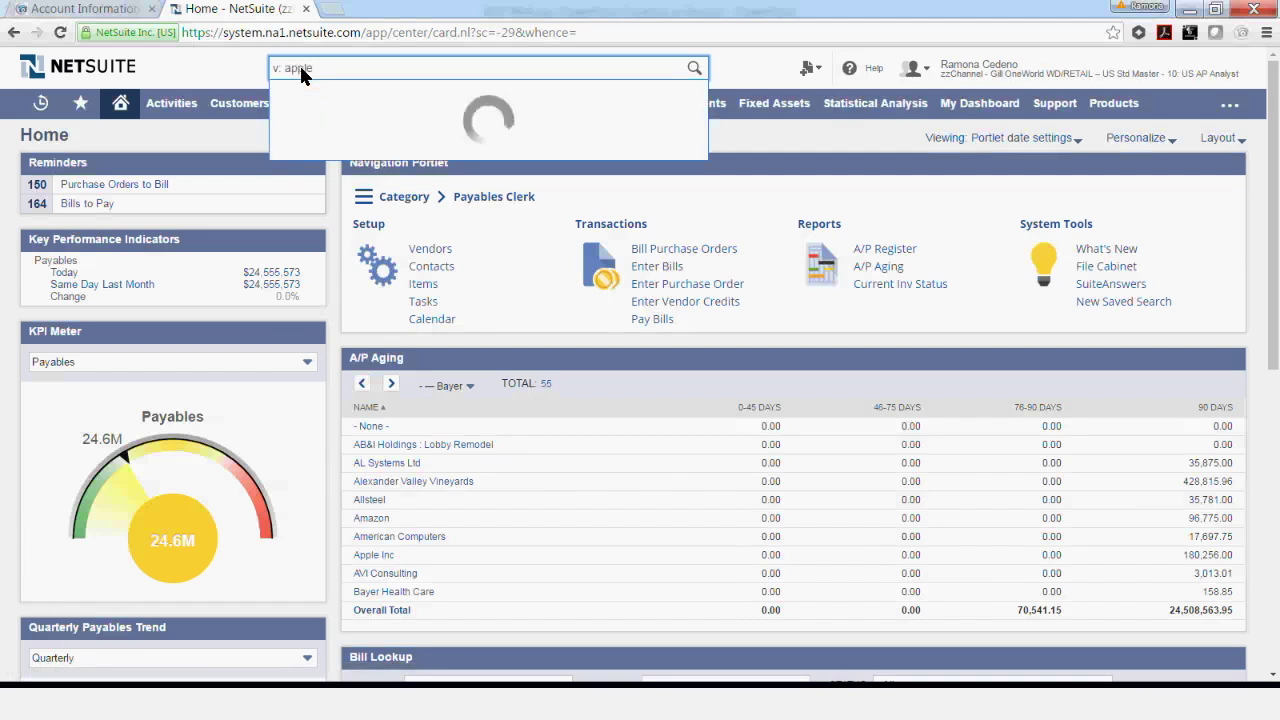
key(Return)
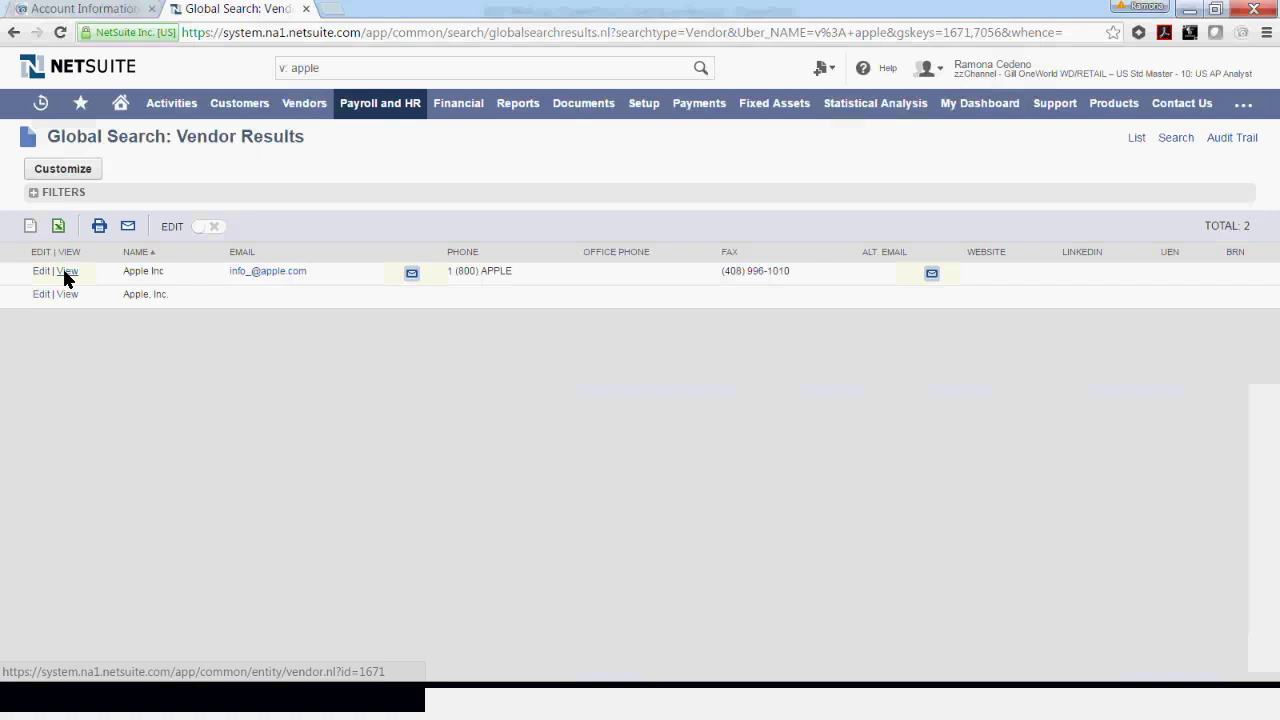
click(67, 272)
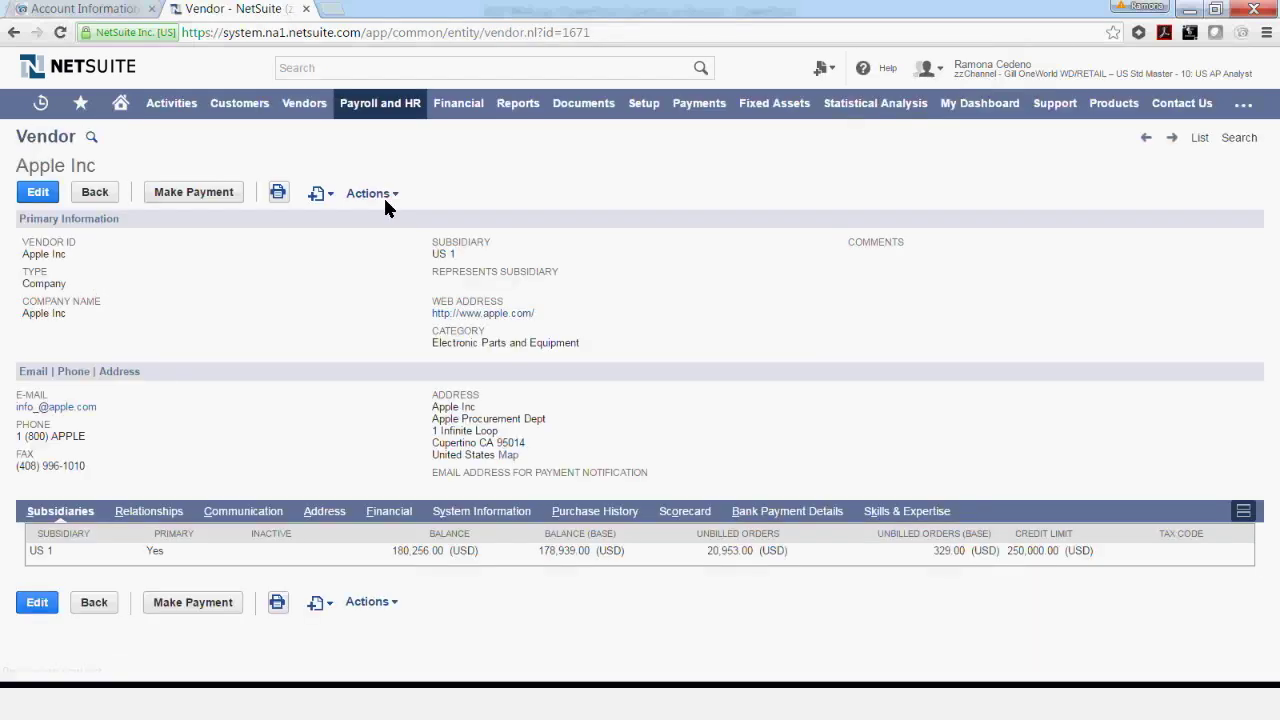
Create a new bill from the Apple Inc vendor record and set its date to 4/15/2016
mouse_move(320, 195)
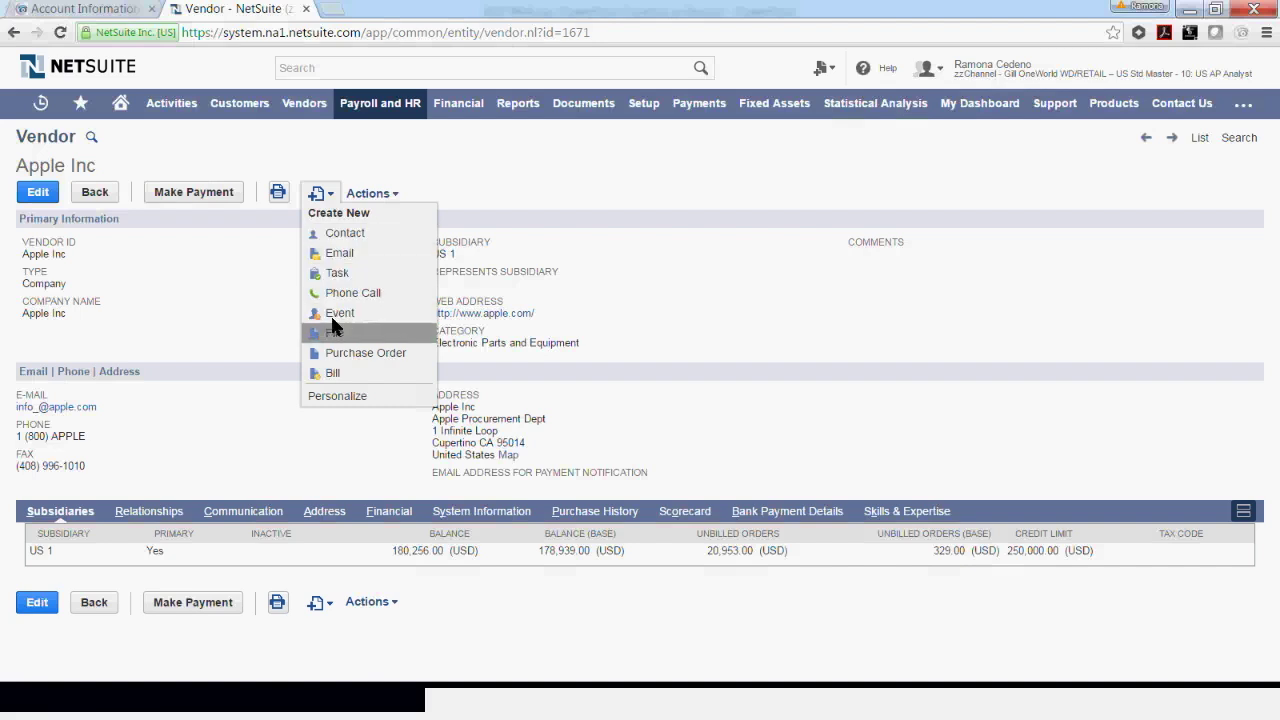
click(333, 375)
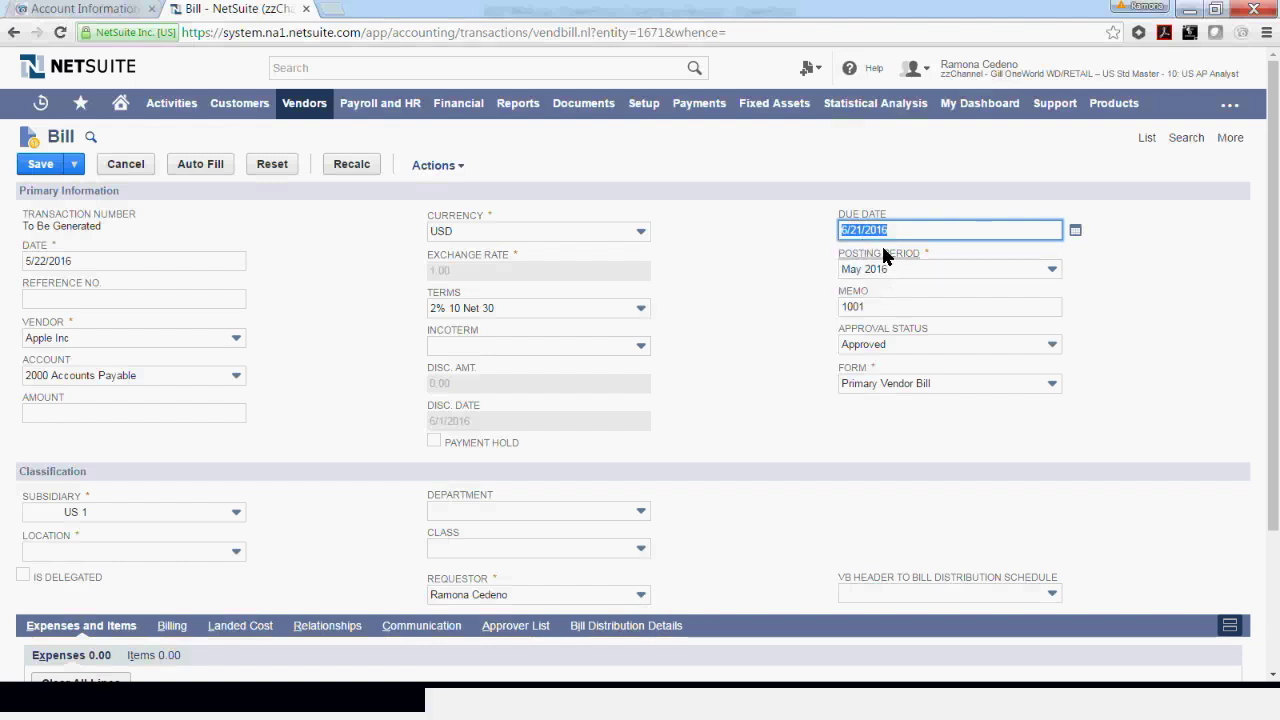
click(256, 261)
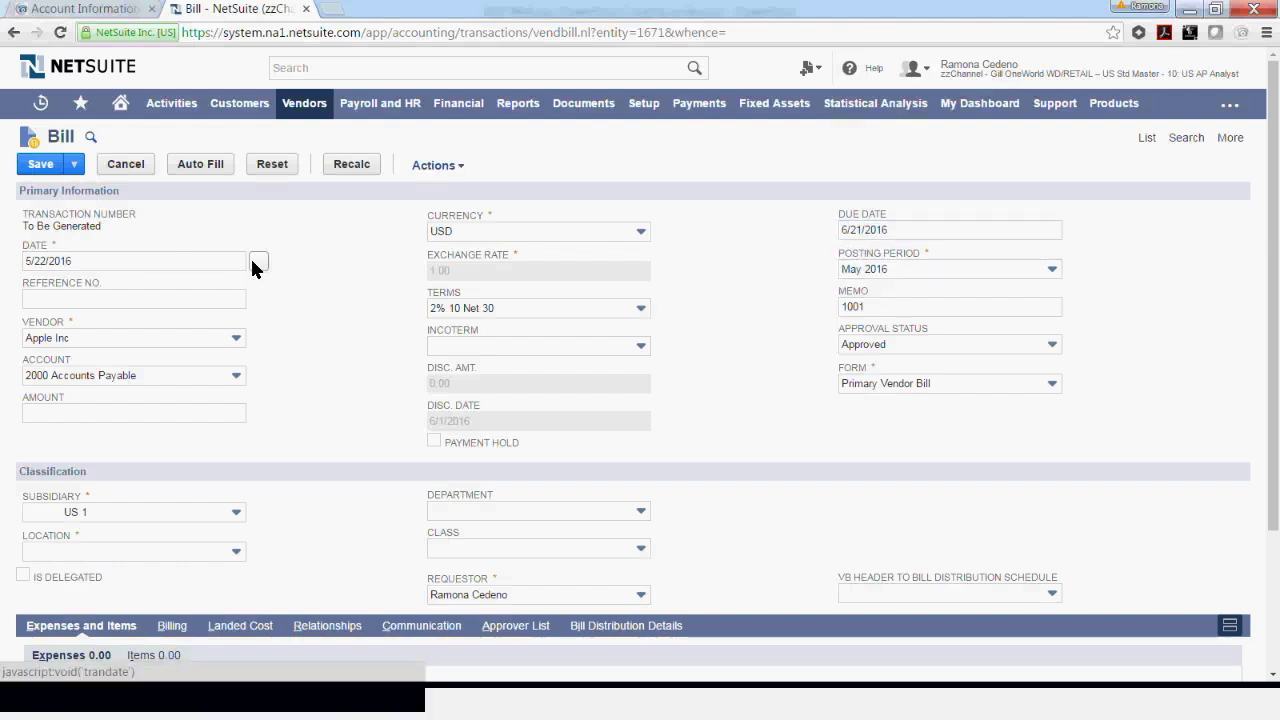
click(131, 285)
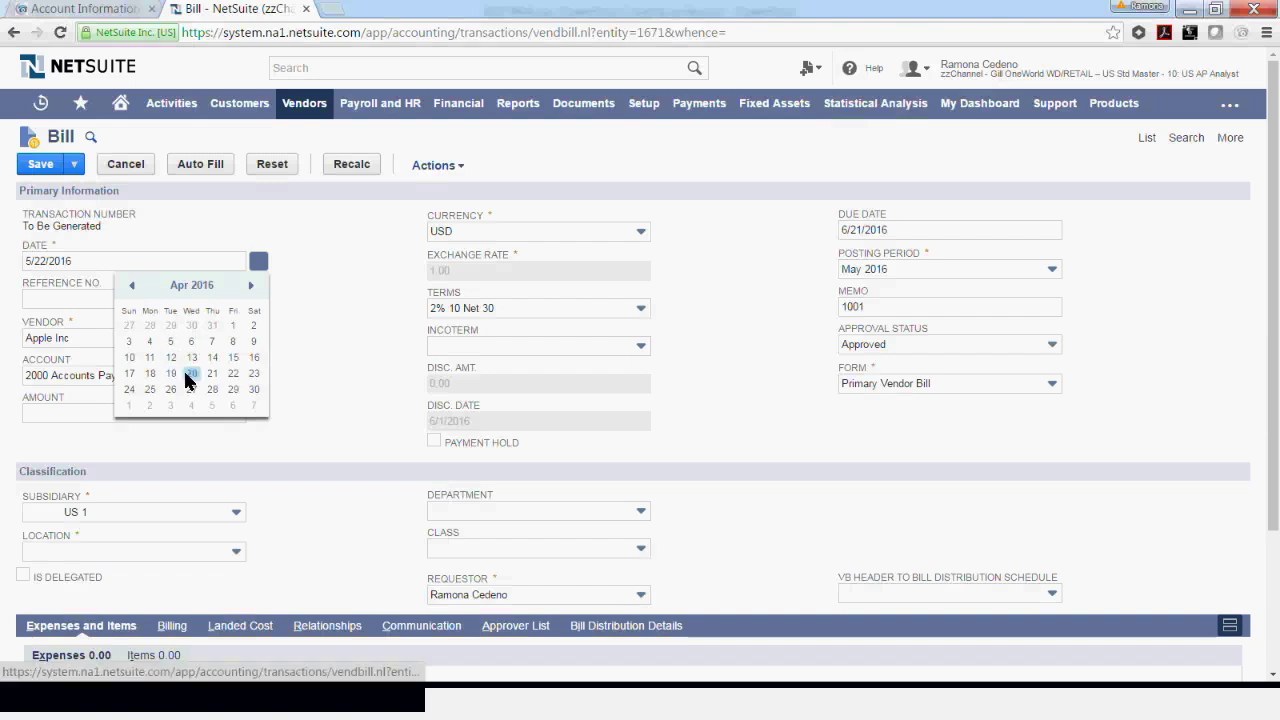
click(233, 357)
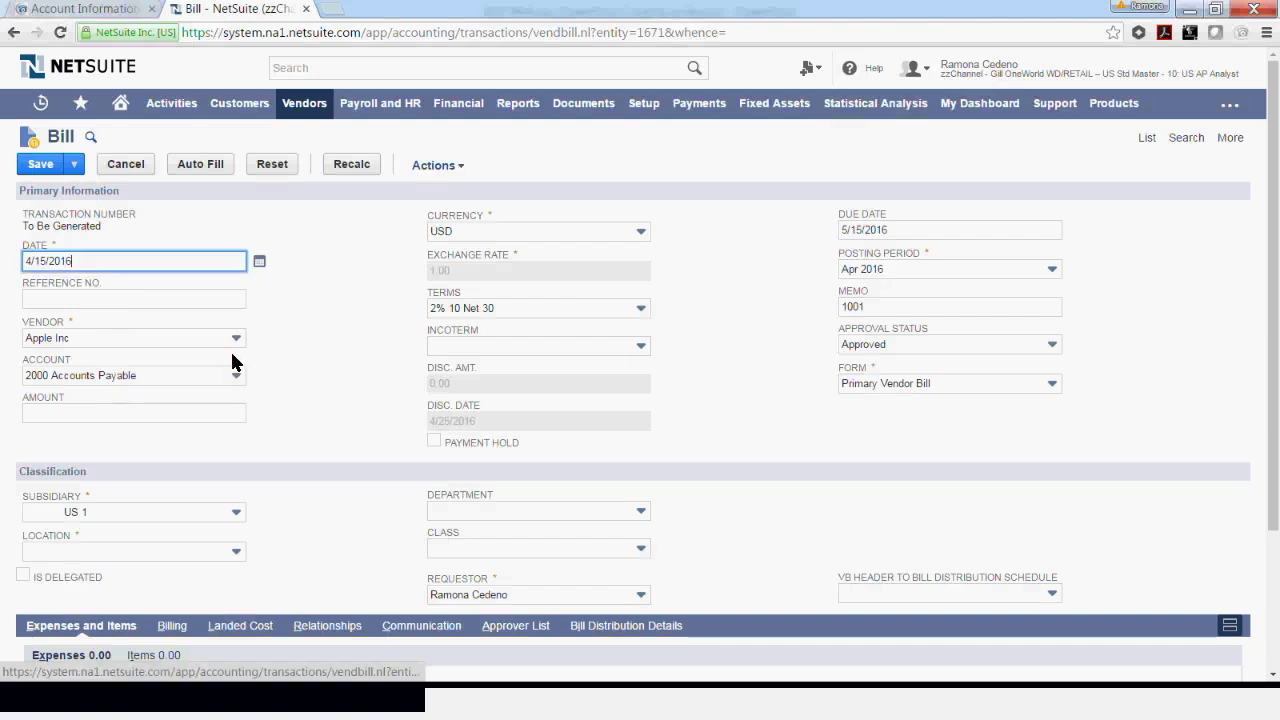
Set the bill's posting period to May 2016 and its reference number to 123
click(898, 268)
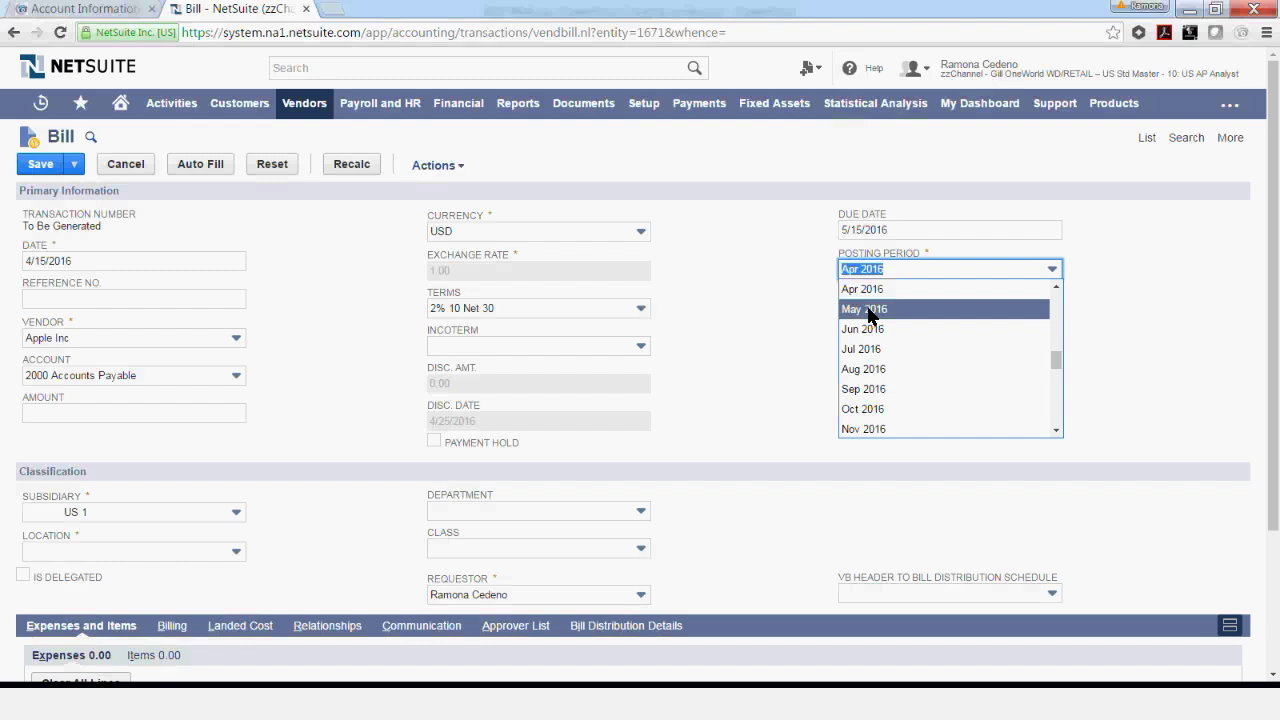
click(870, 309)
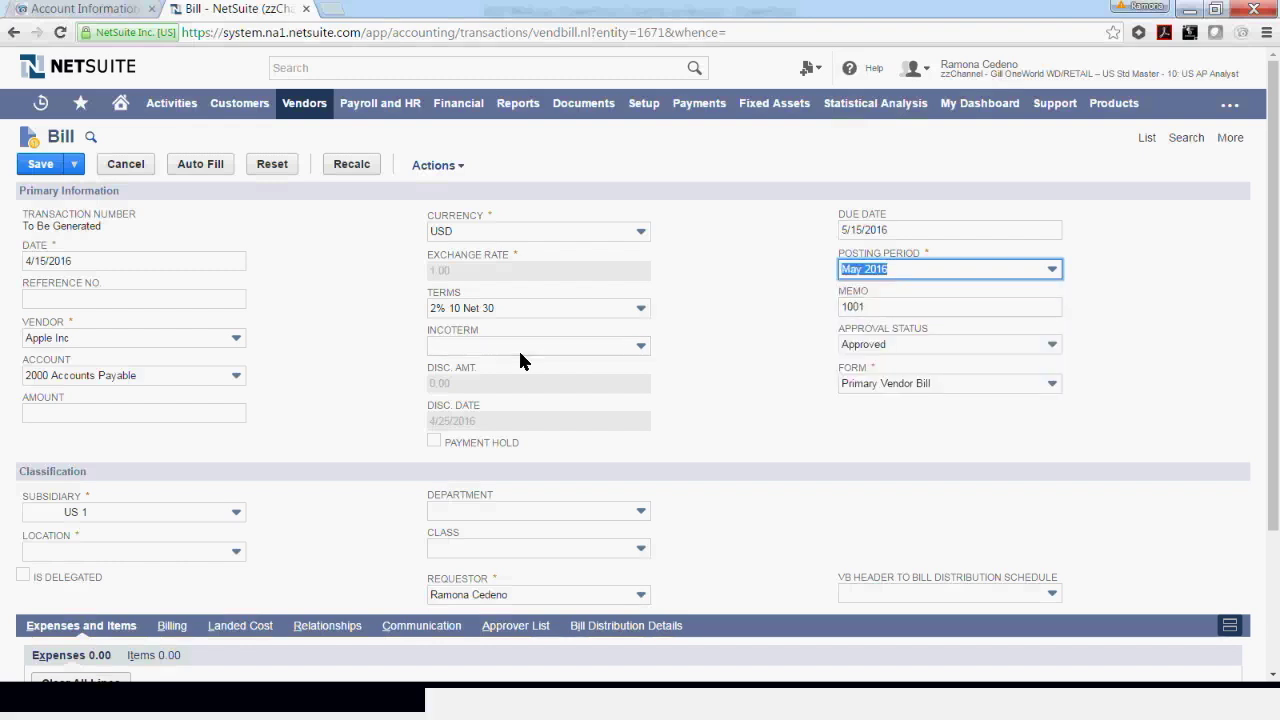
click(33, 299)
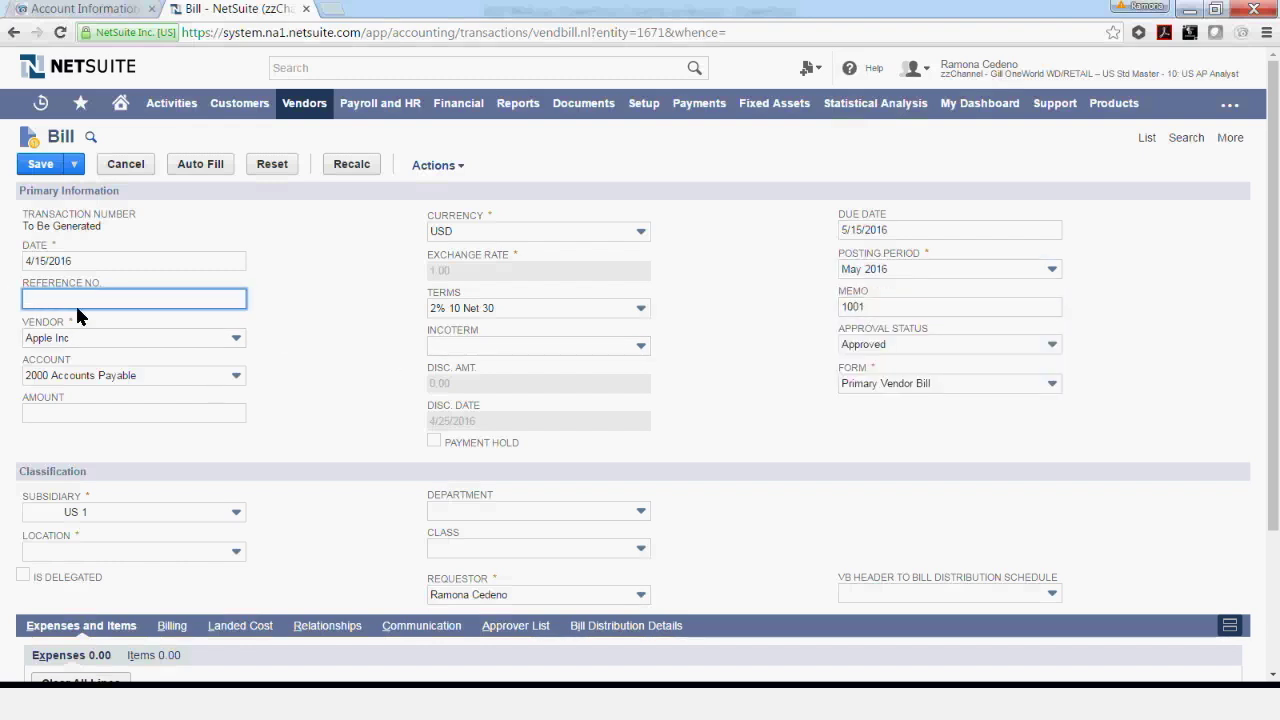
text(123)
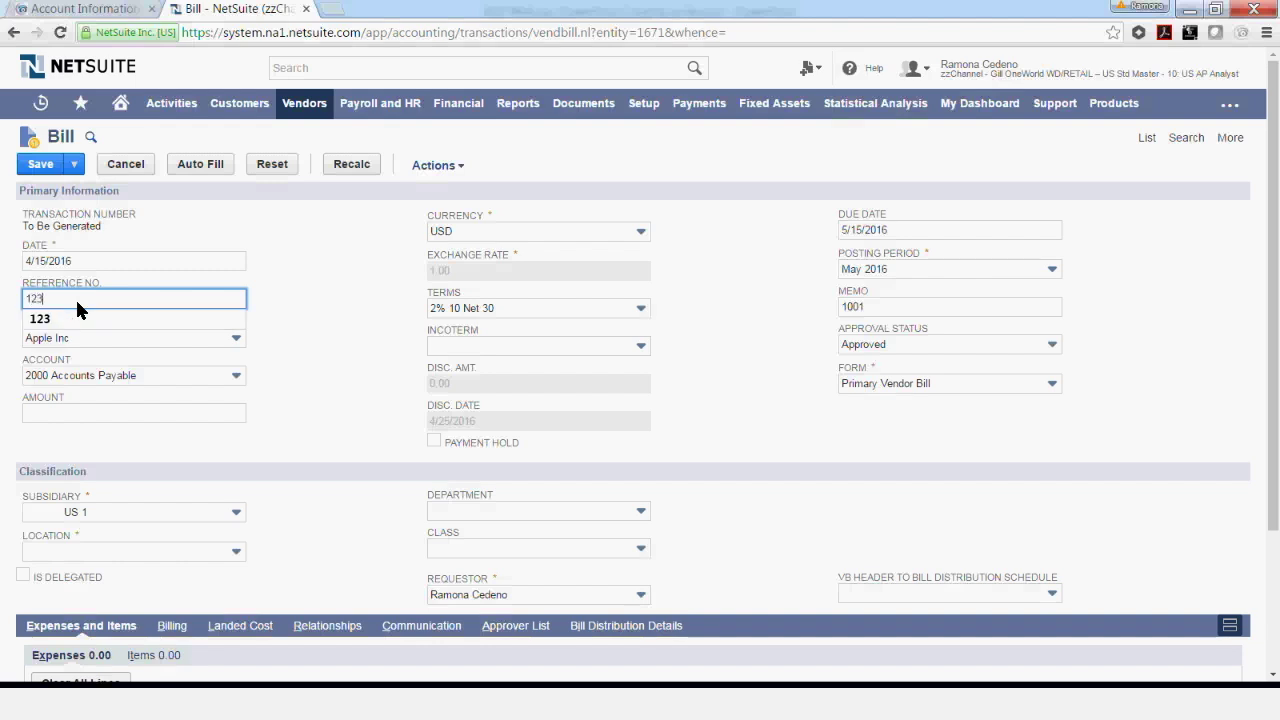
key(Tab)
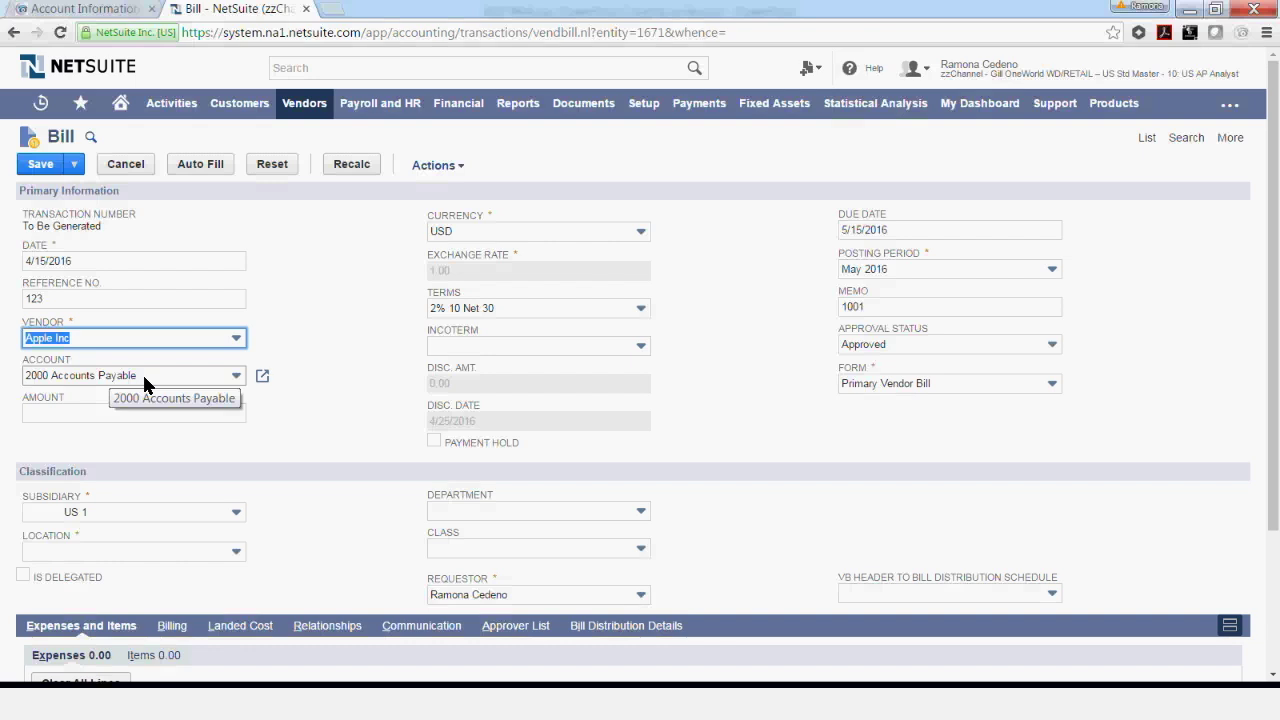
Set the bill's amount to 1,000.00 in the primary information
click(66, 410)
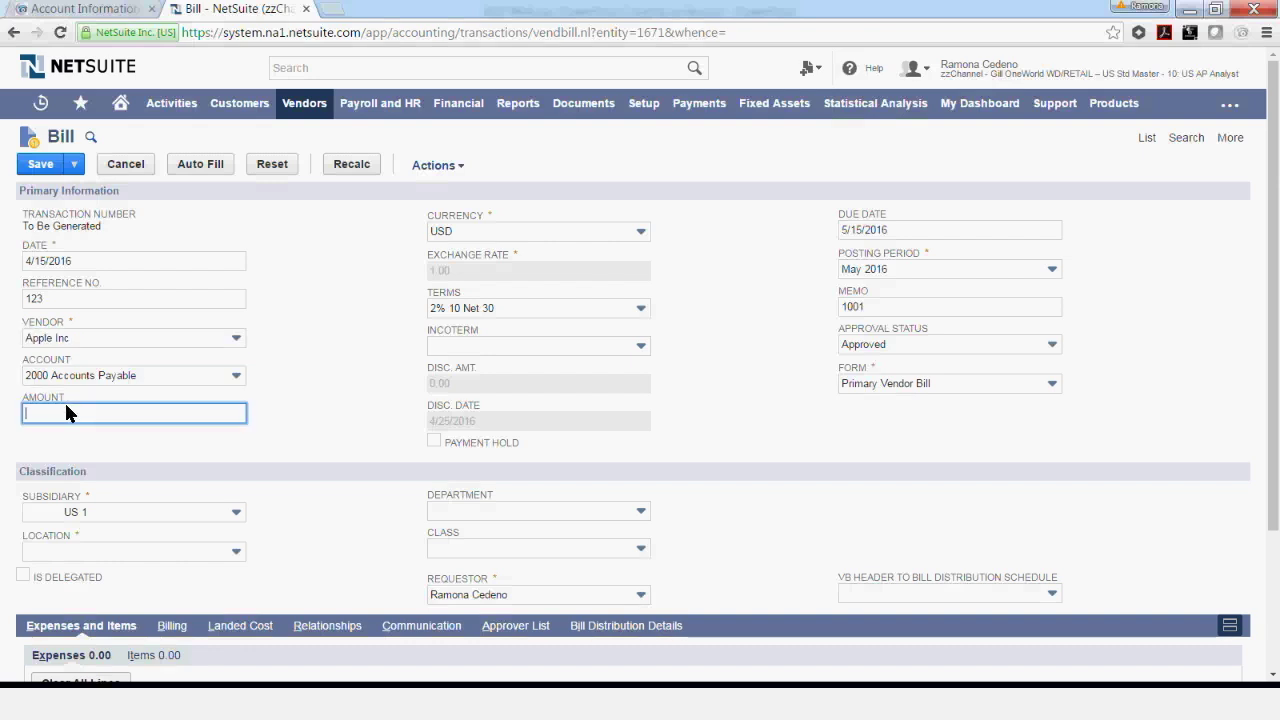
text(1,0)
text(000)
key(Tab)
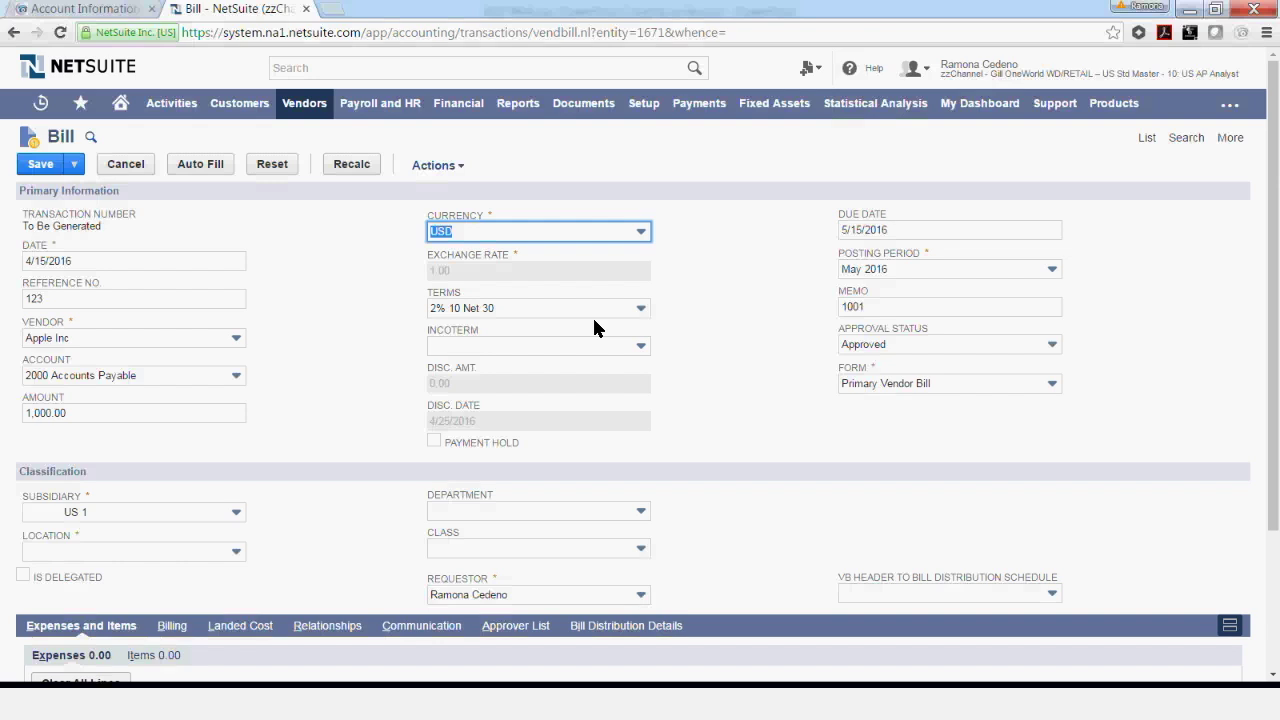
Examine the bill's currency and terms choices, the payment hold option, the memo and the approval status choices
click(628, 237)
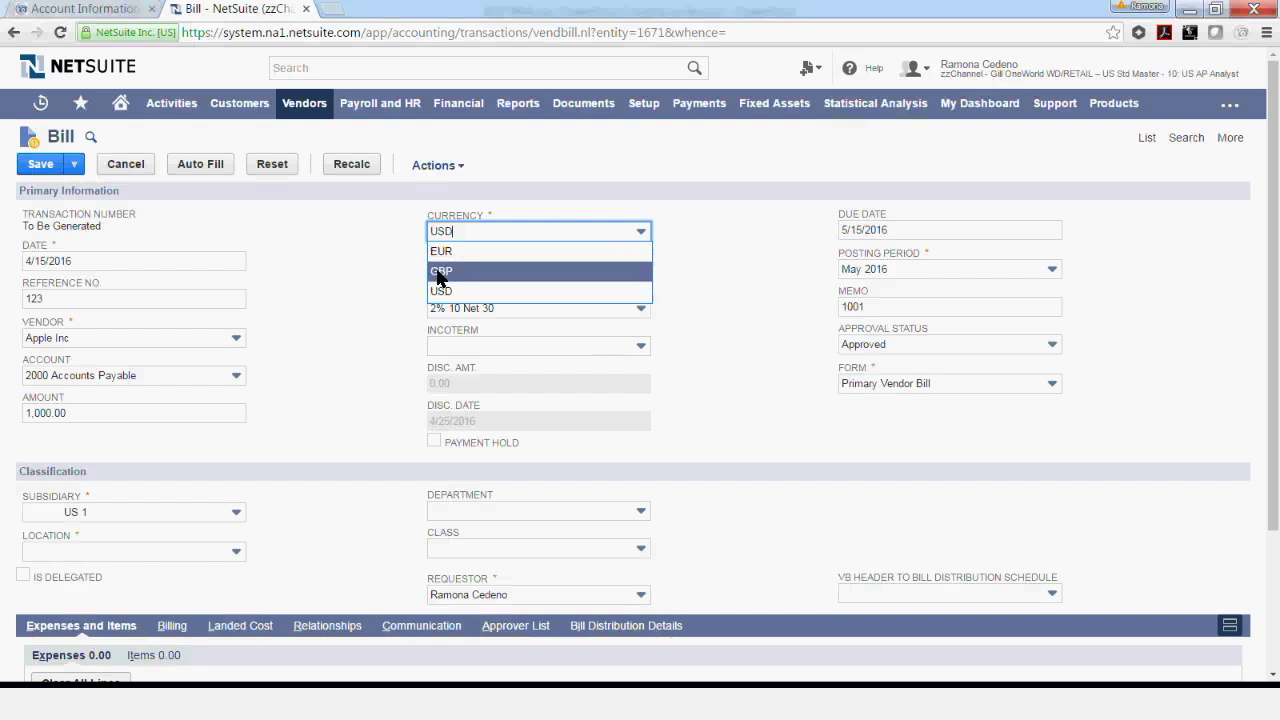
click(493, 238)
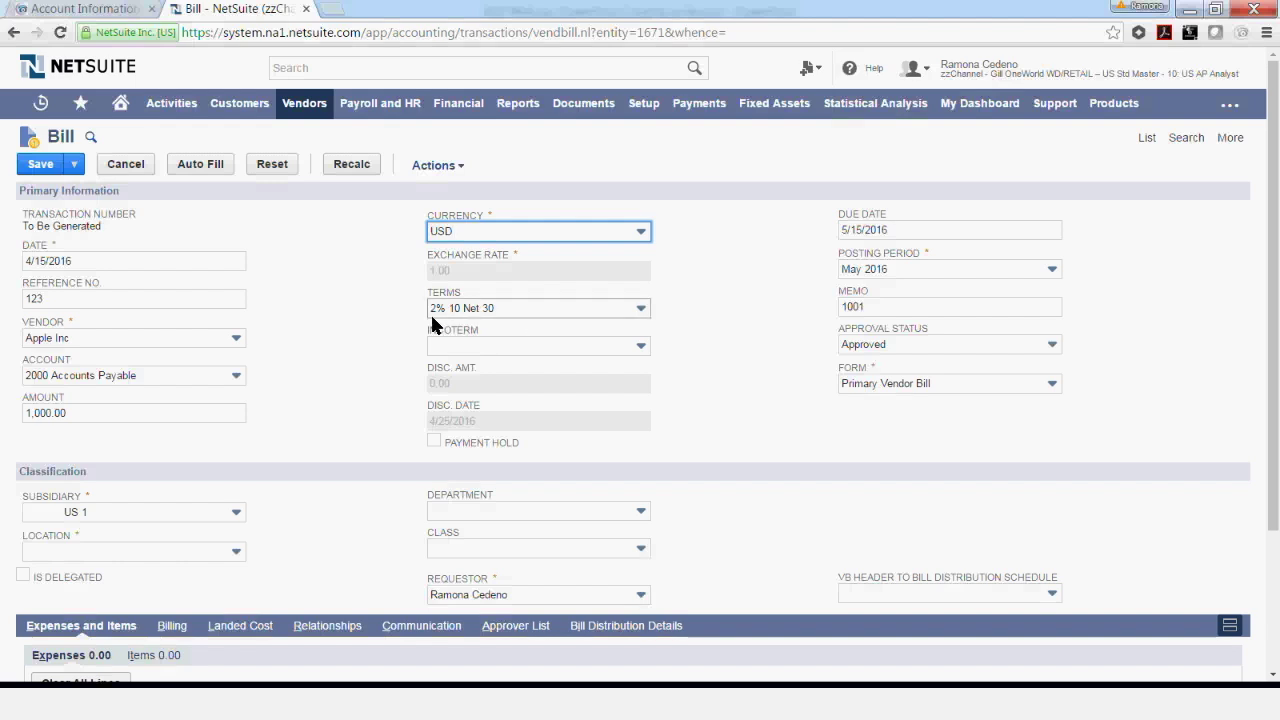
click(538, 308)
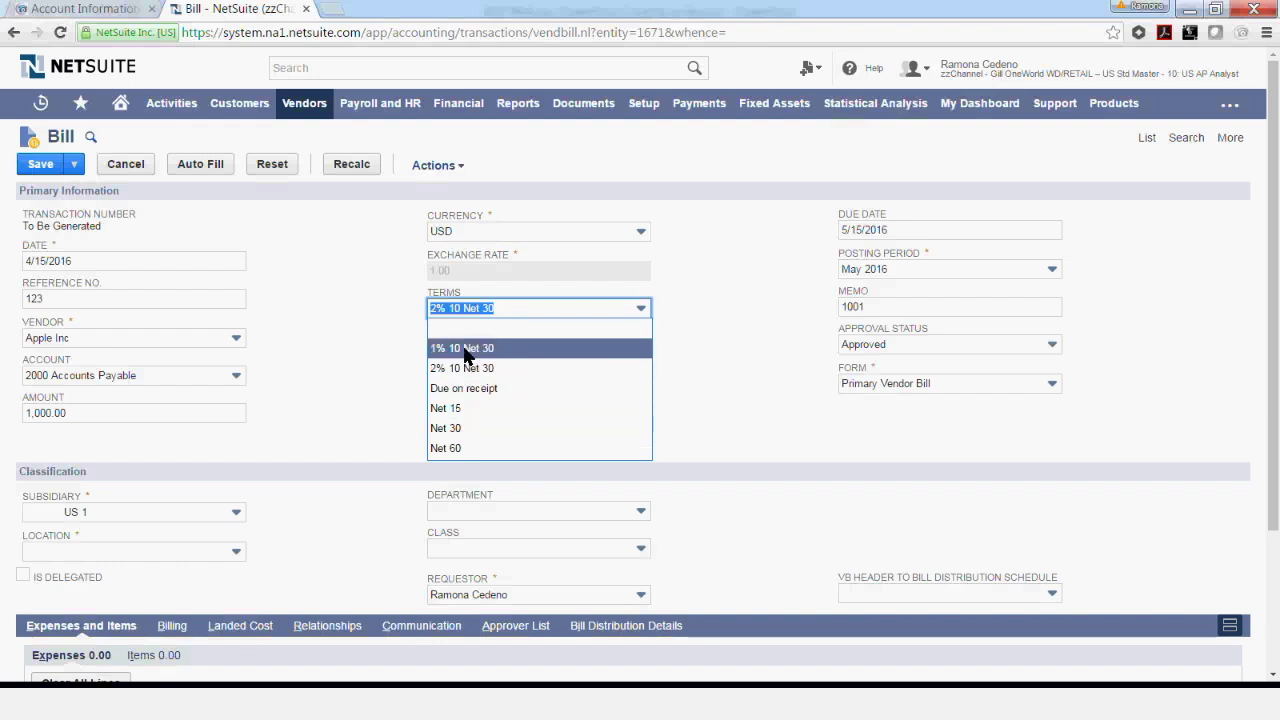
click(363, 290)
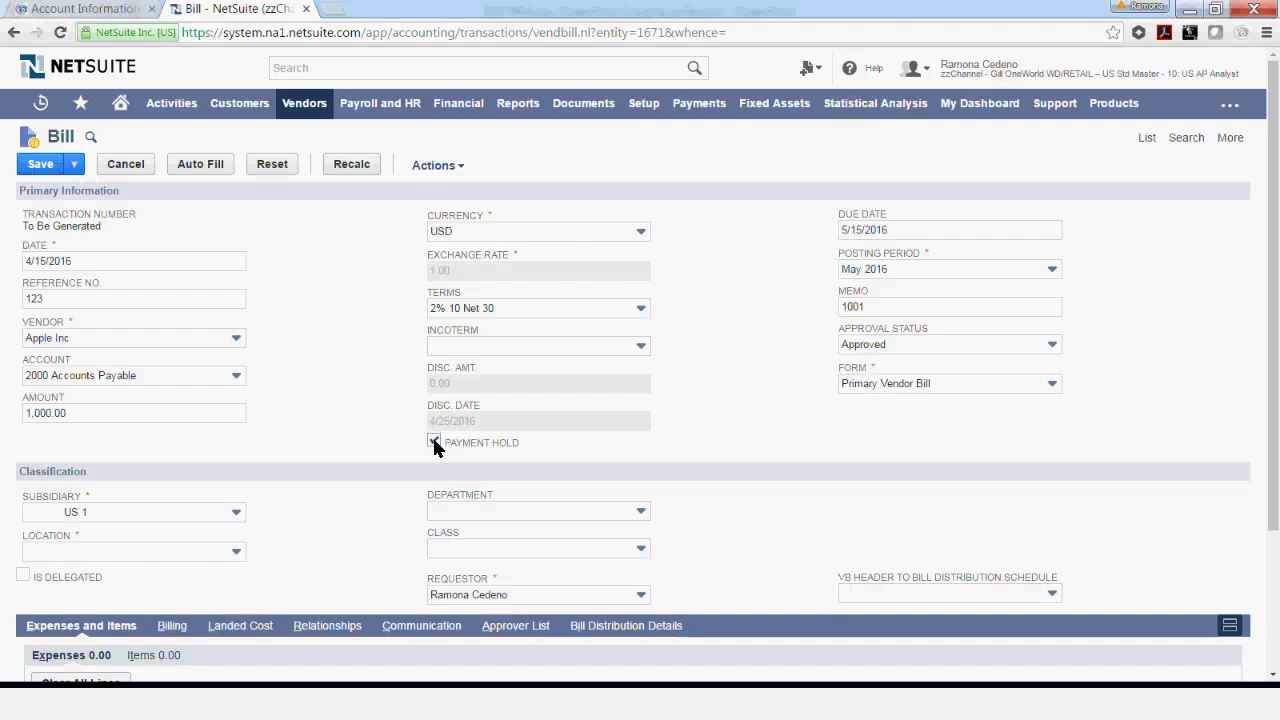
click(434, 442)
double_click(871, 309)
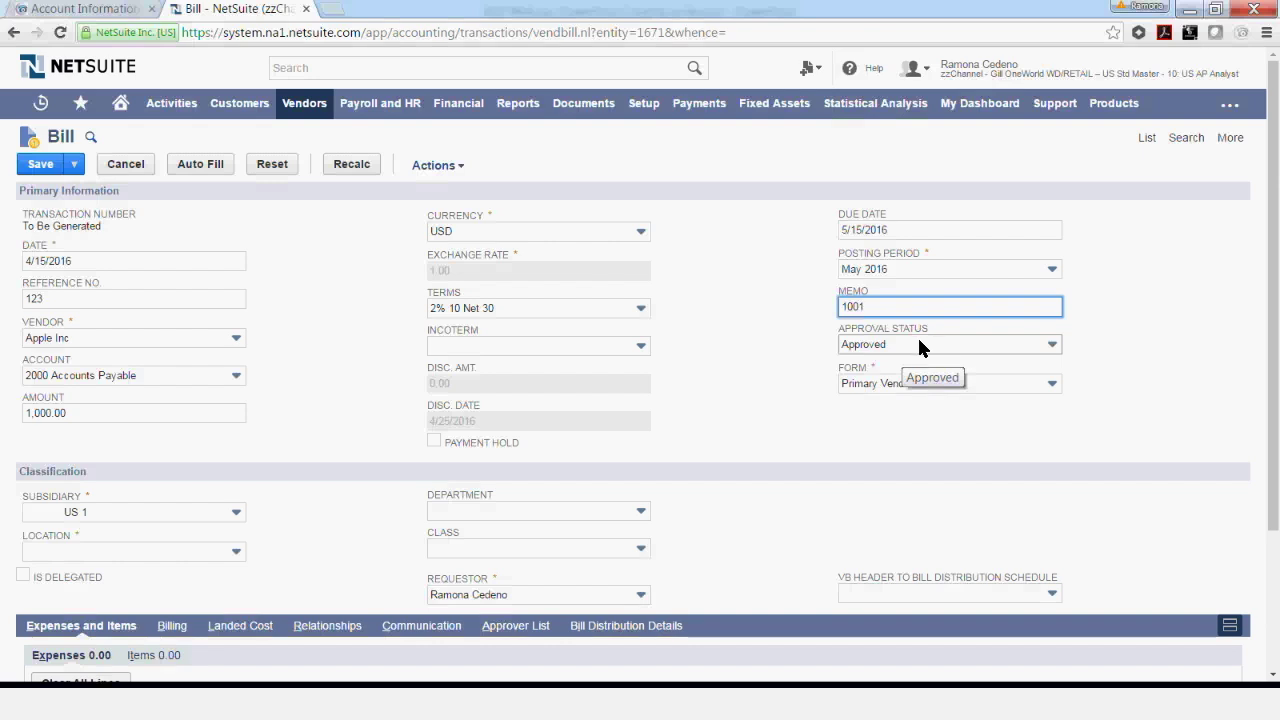
click(1050, 347)
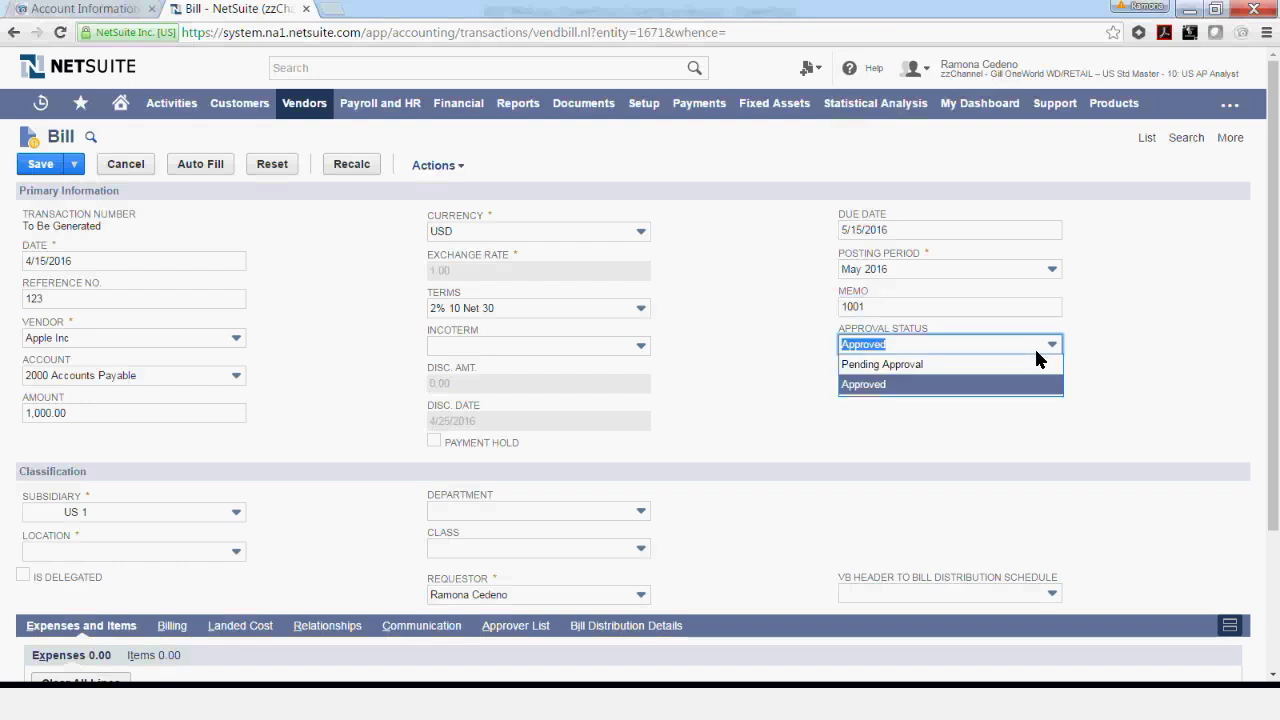
click(930, 346)
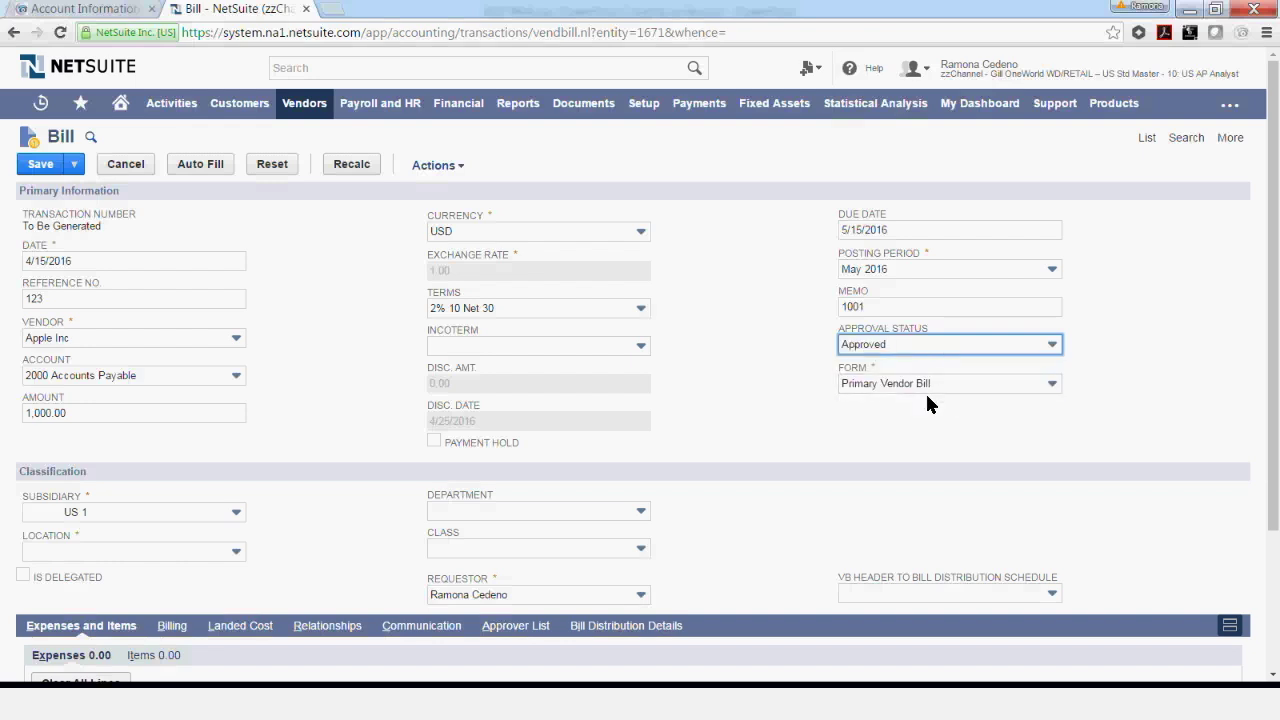
Check the subsidiary choices in the bill's classification section and set the location to Store #110, Boston
scroll(968, 376, down, 2)
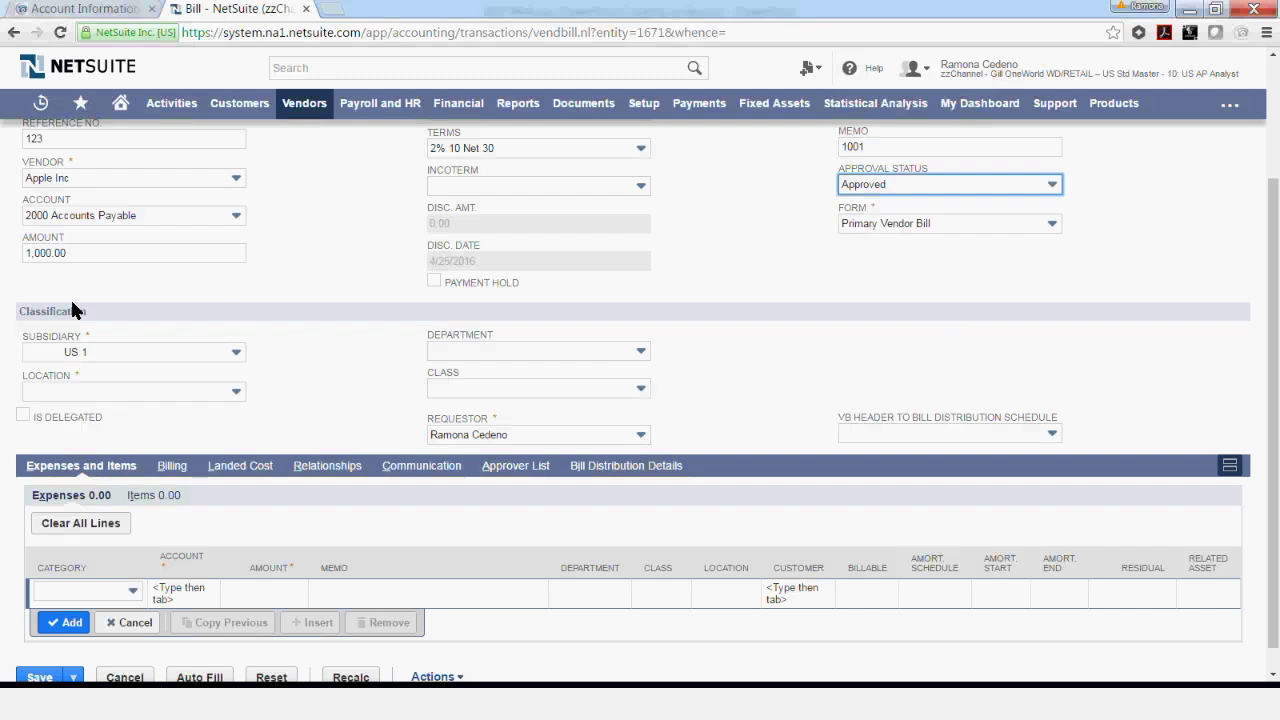
click(114, 353)
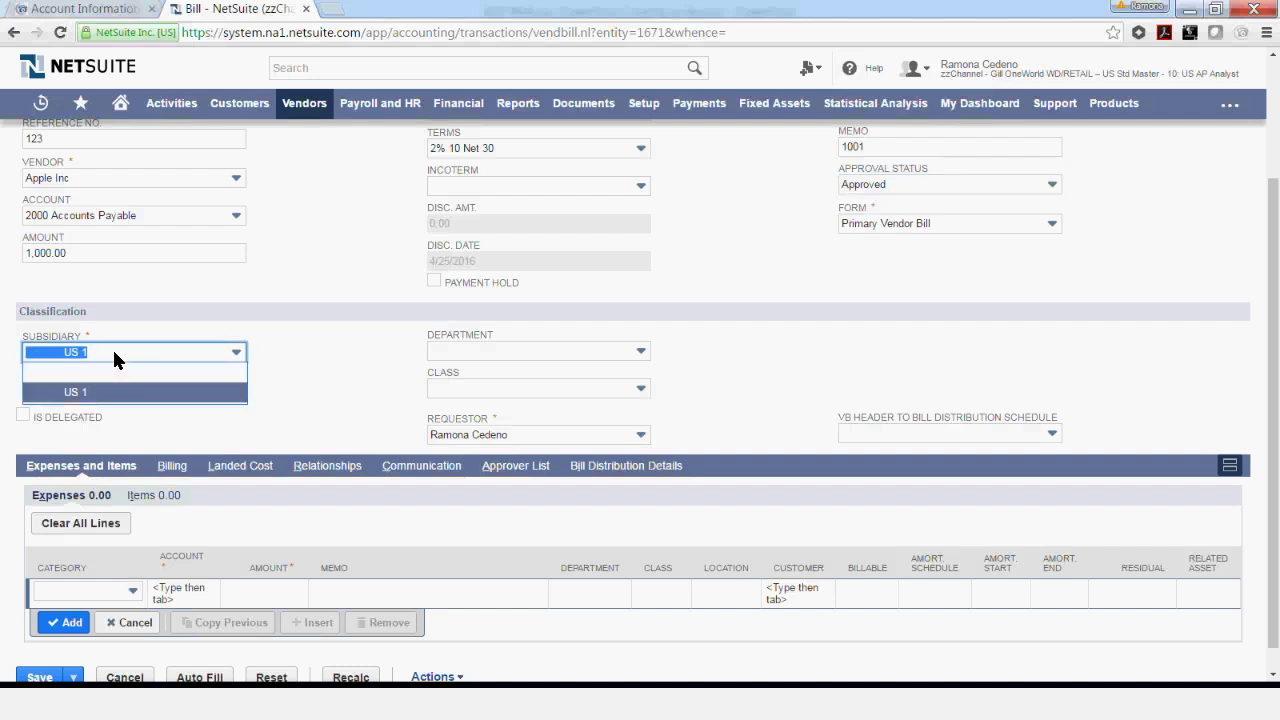
click(115, 353)
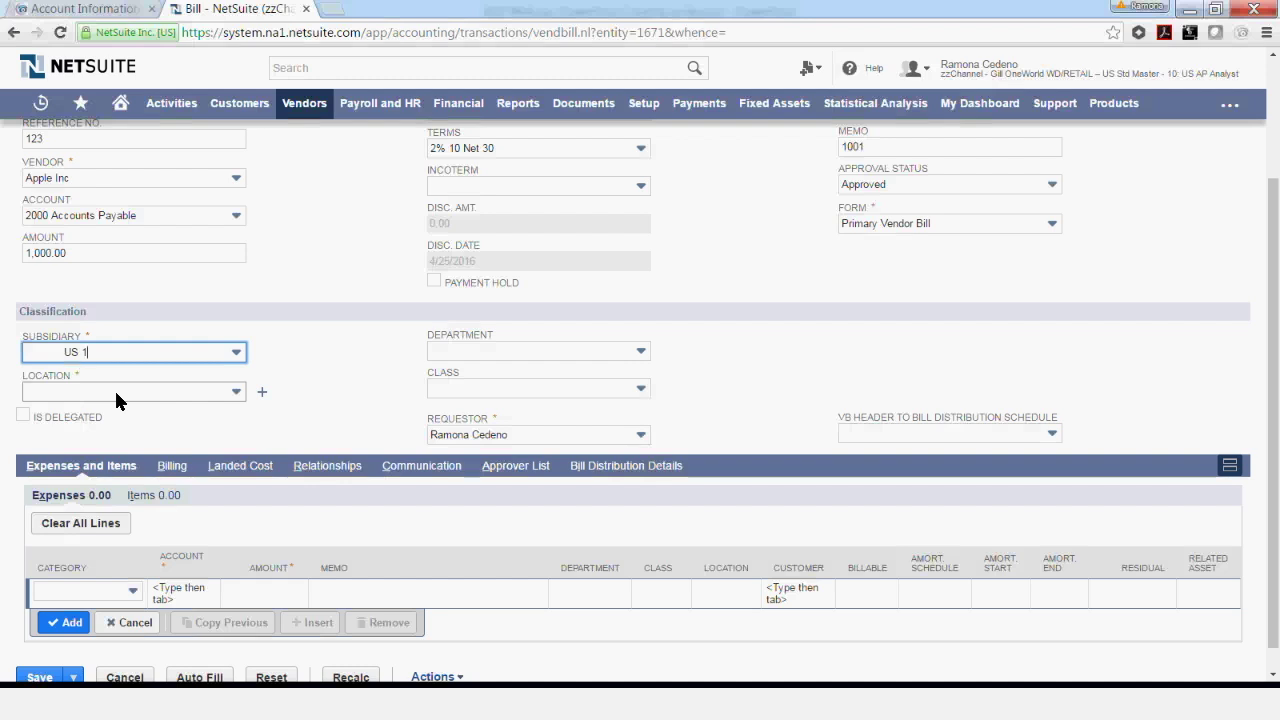
click(116, 392)
click(90, 474)
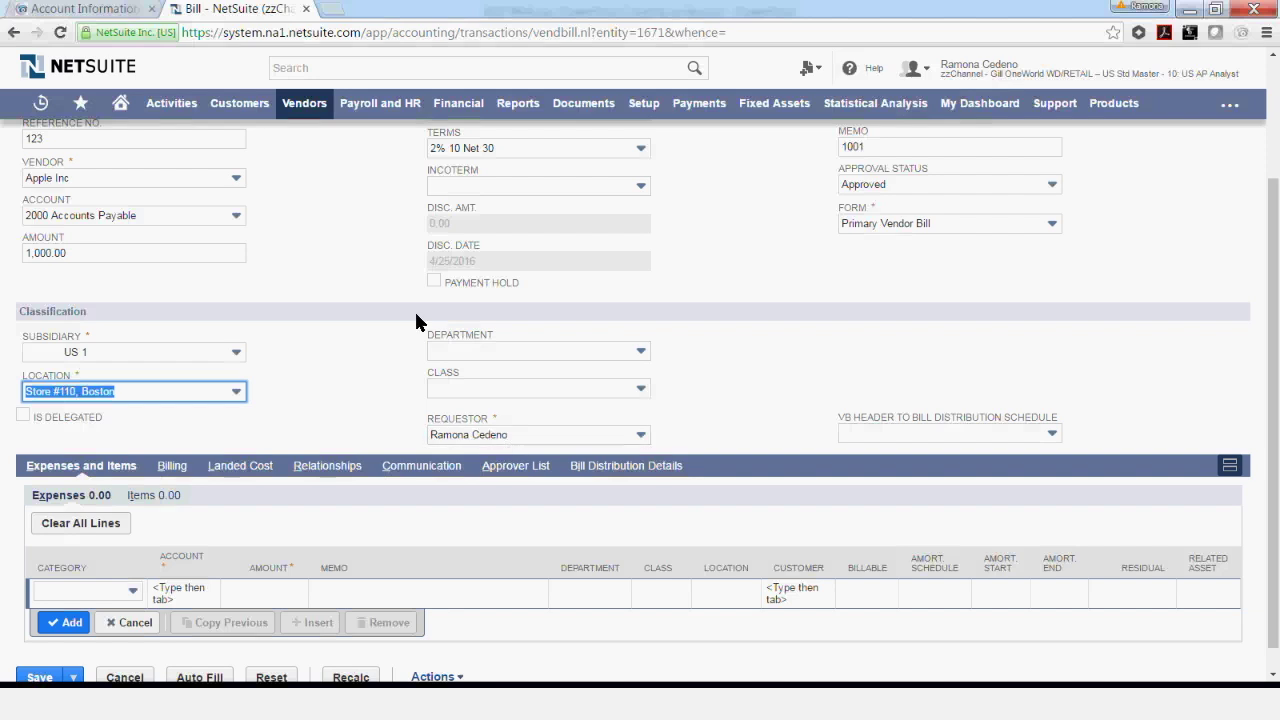
scroll(416, 320, down, 1)
scroll(434, 374, up, 2)
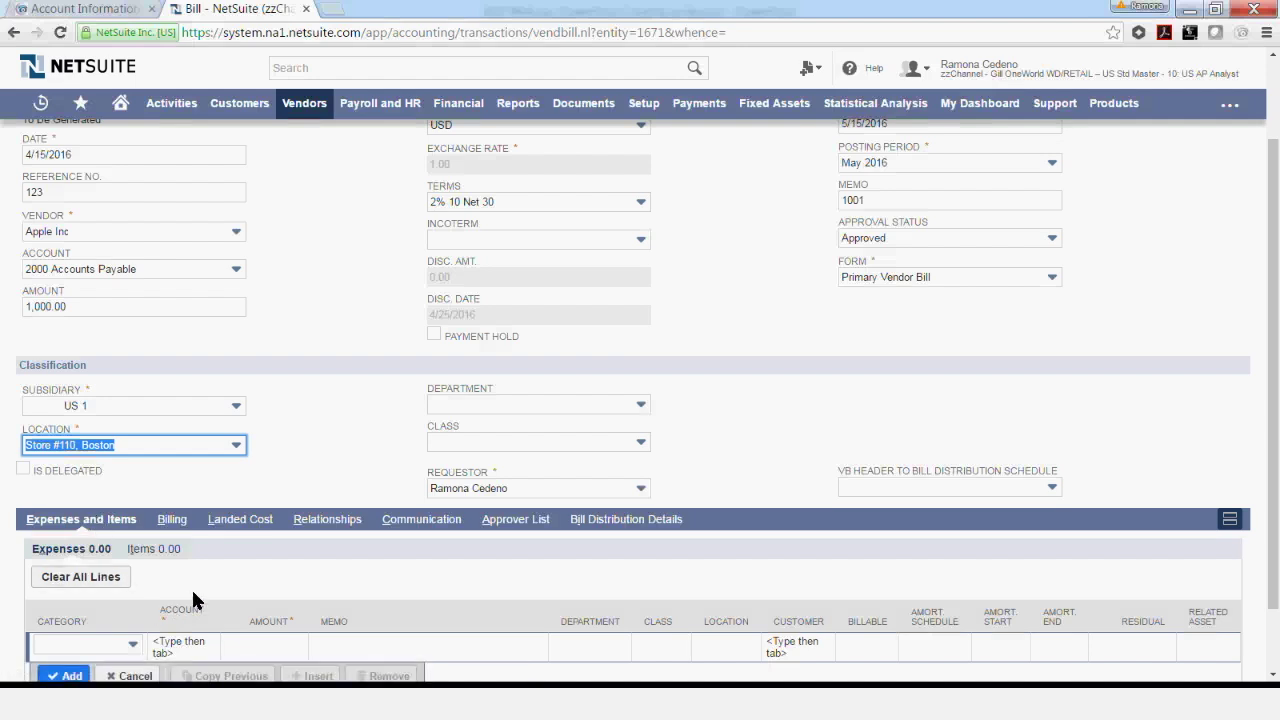
scroll(167, 545, down, 1)
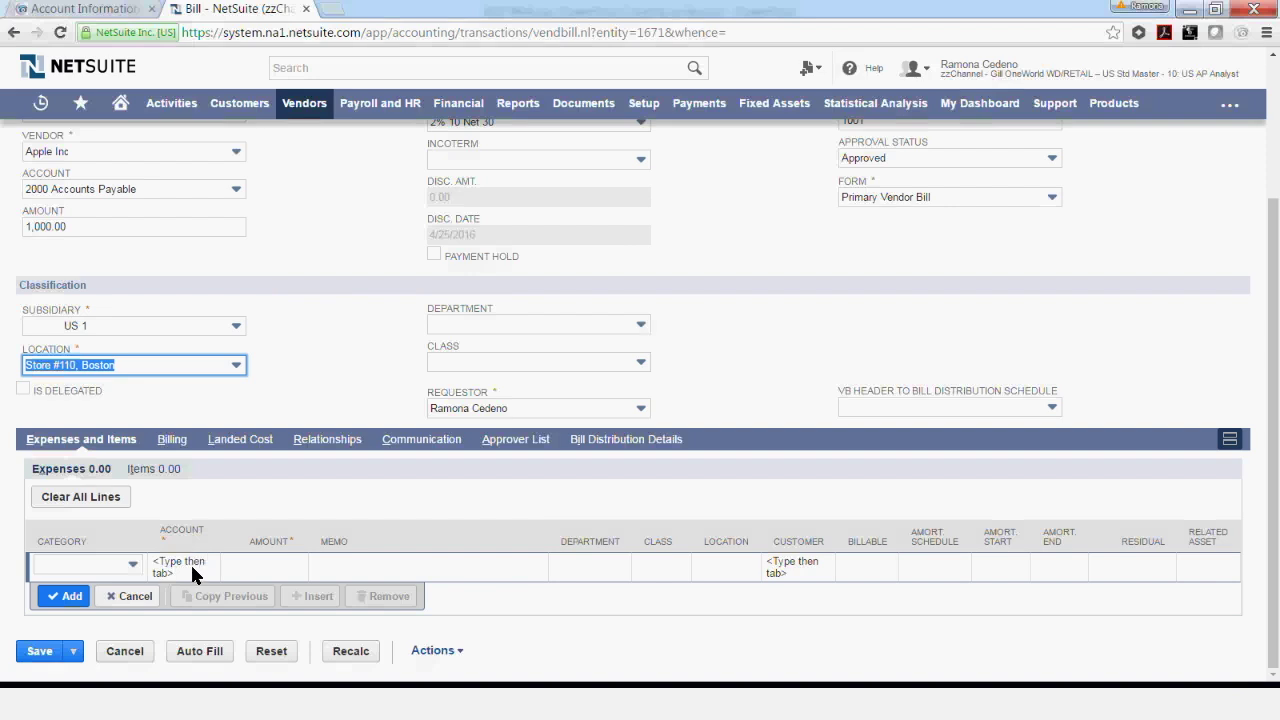
Set the first expense line's account to 6018 Freight Expense, chosen from the full account list's 5094 — 6505 range
click(193, 568)
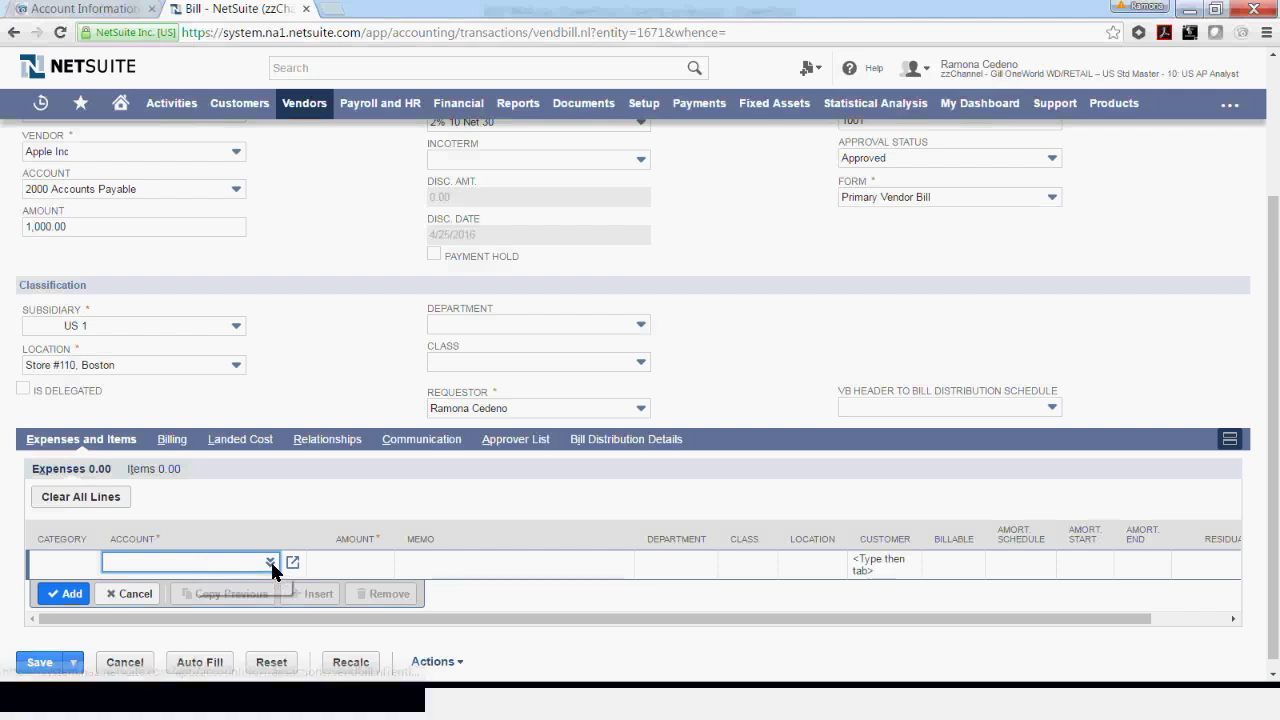
mouse_move(266, 555)
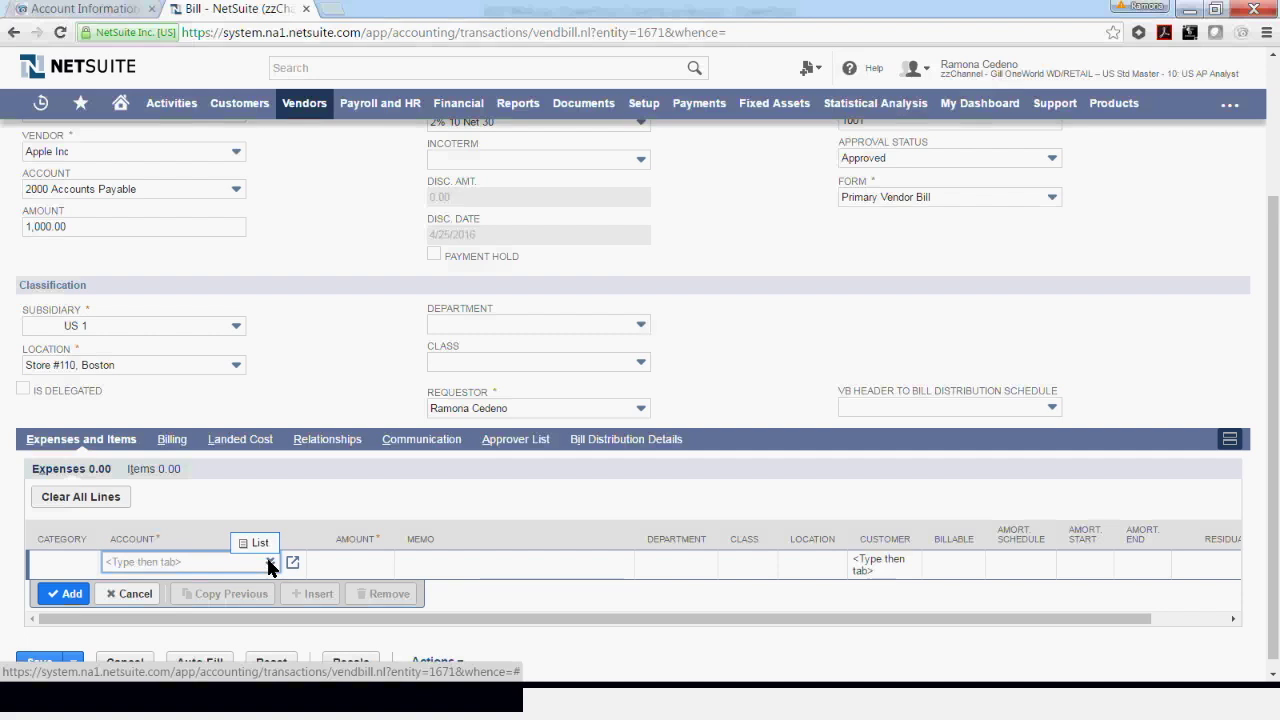
click(257, 543)
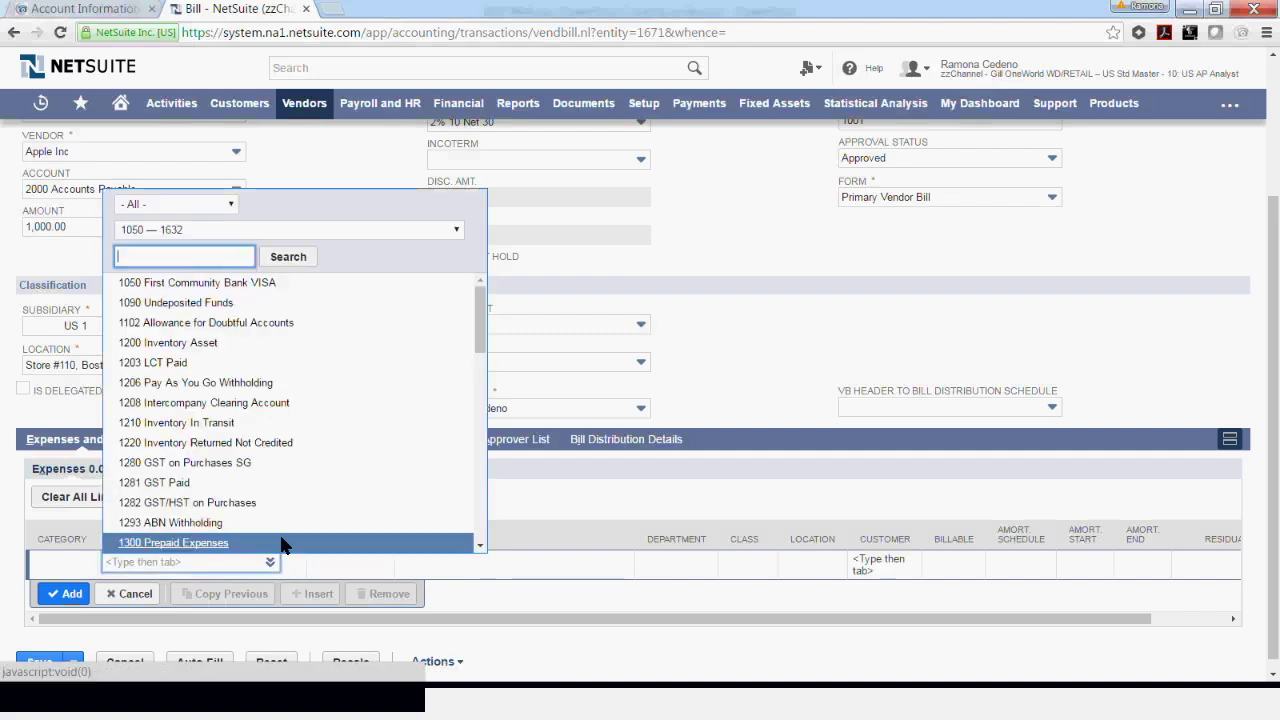
click(201, 229)
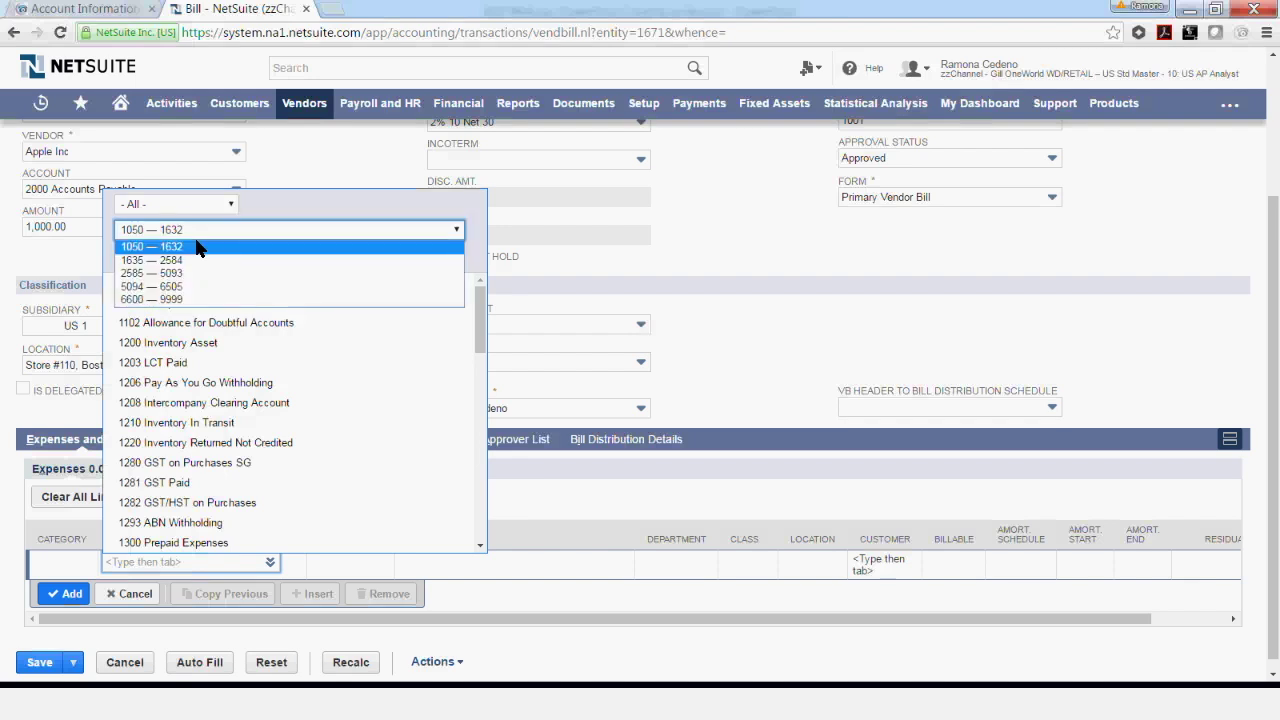
click(192, 286)
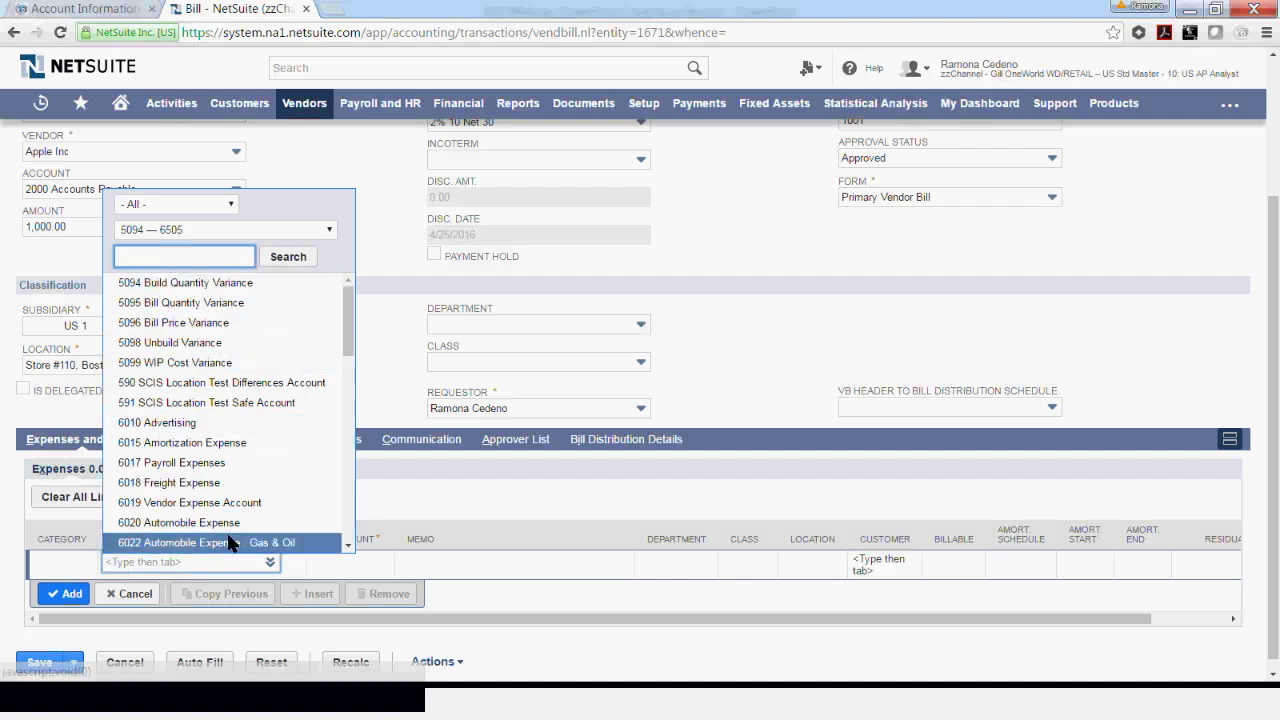
click(197, 483)
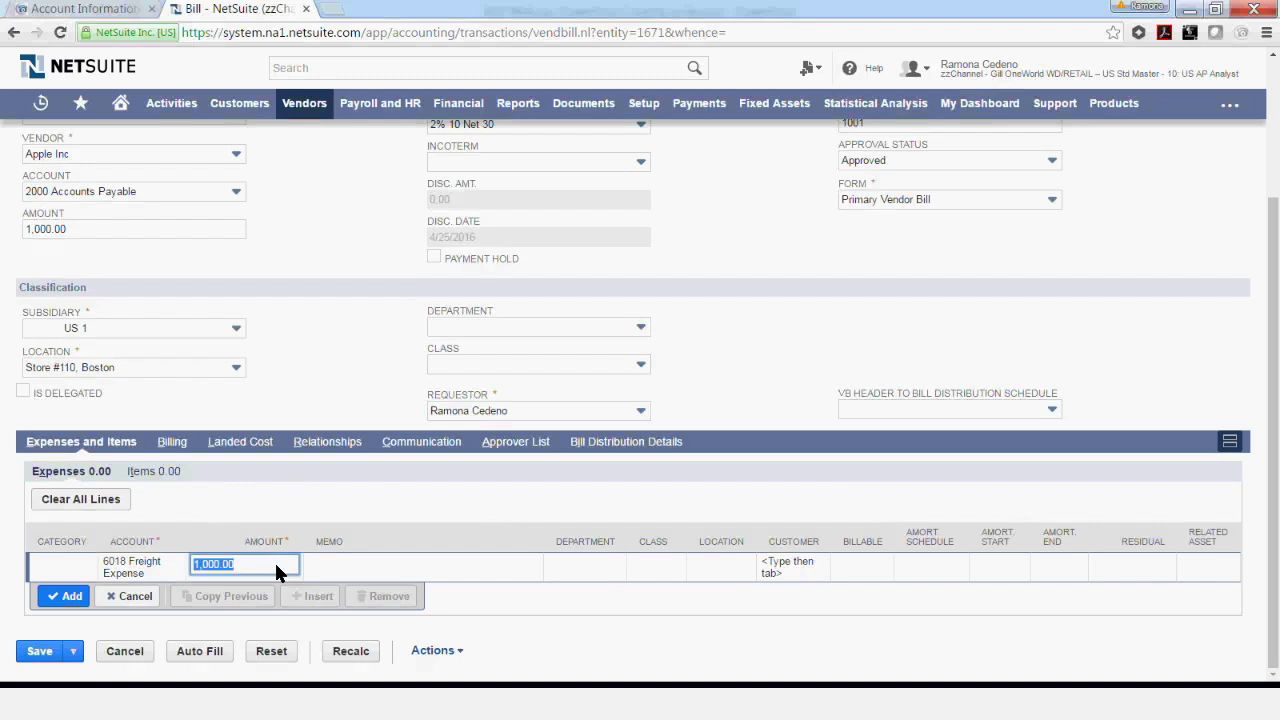
Enter the memo "Shipping from Chicago to Ny" on the freight expense line
click(370, 563)
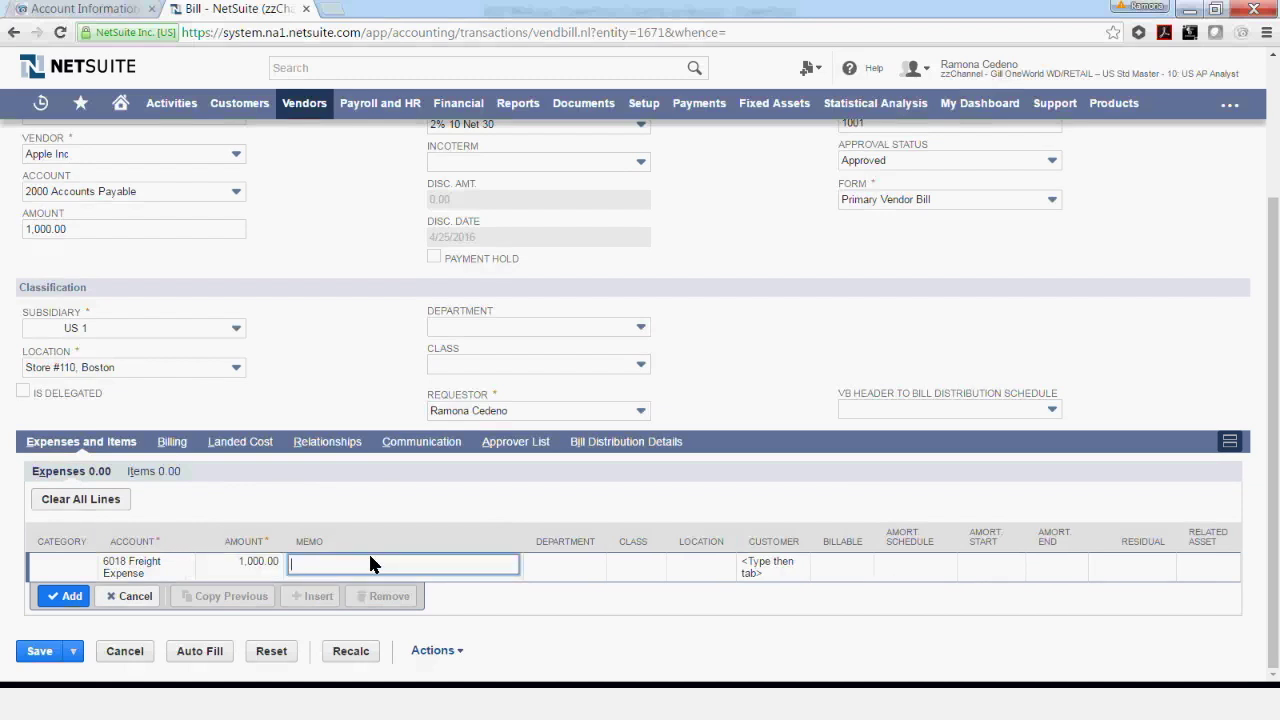
text(Shipping from Chicago to Ny)
key(Tab)
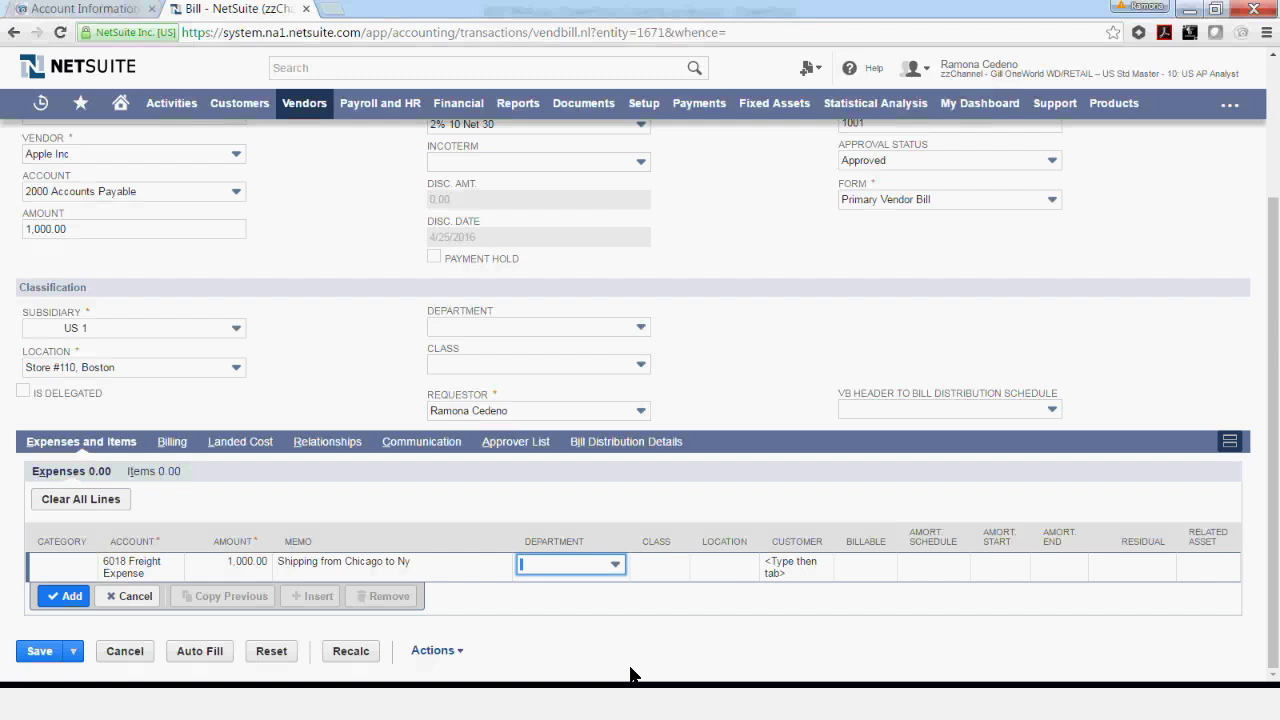
click(210, 462)
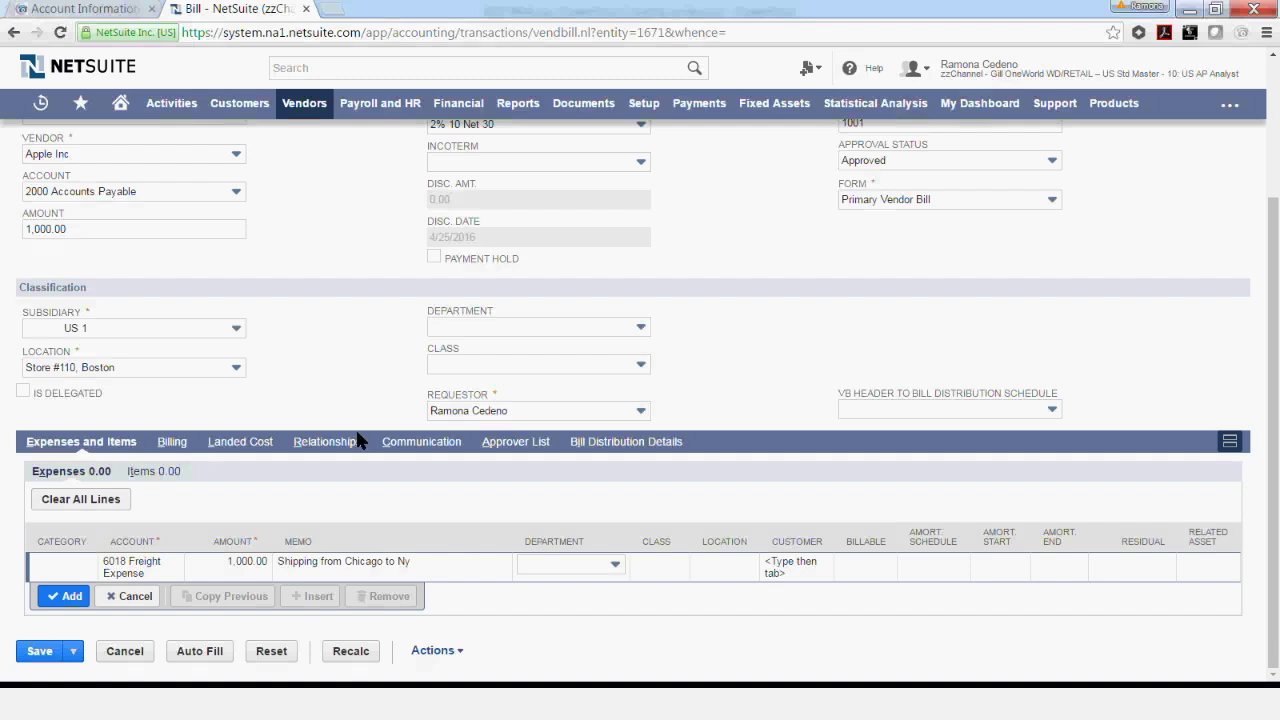
Examine the bill's billing address, related contacts, communication records and approver list
click(172, 443)
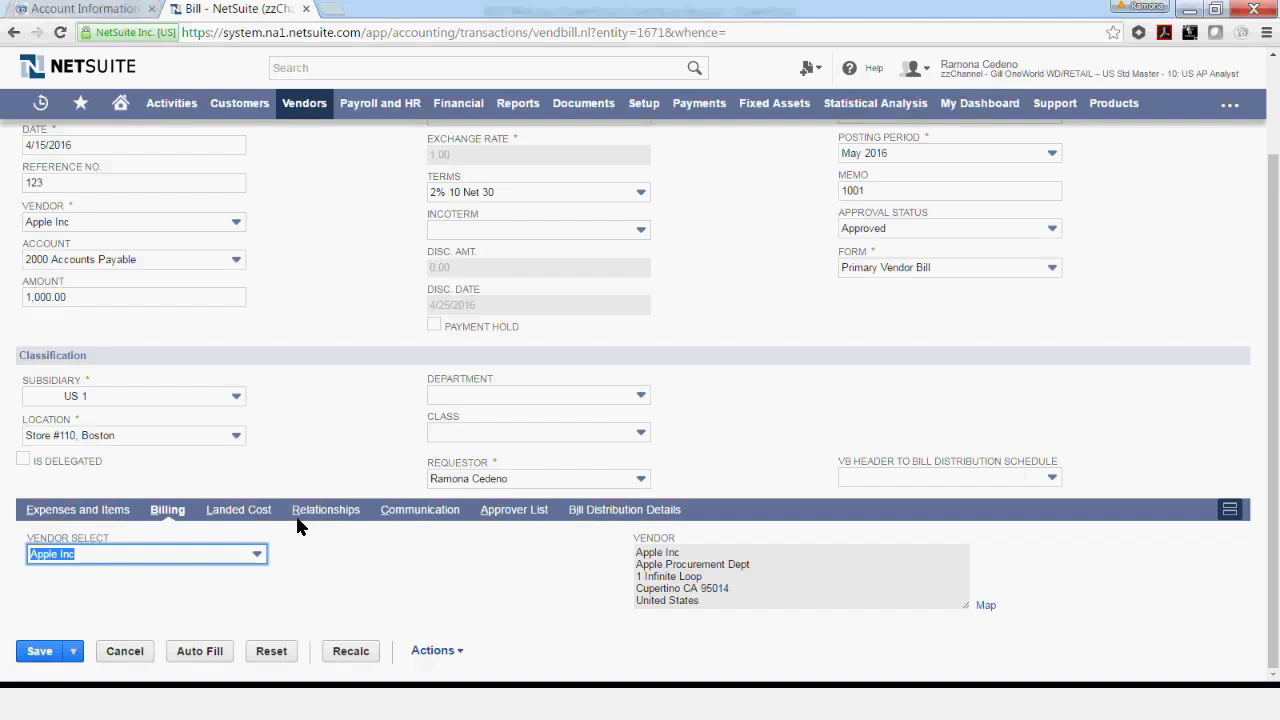
click(327, 512)
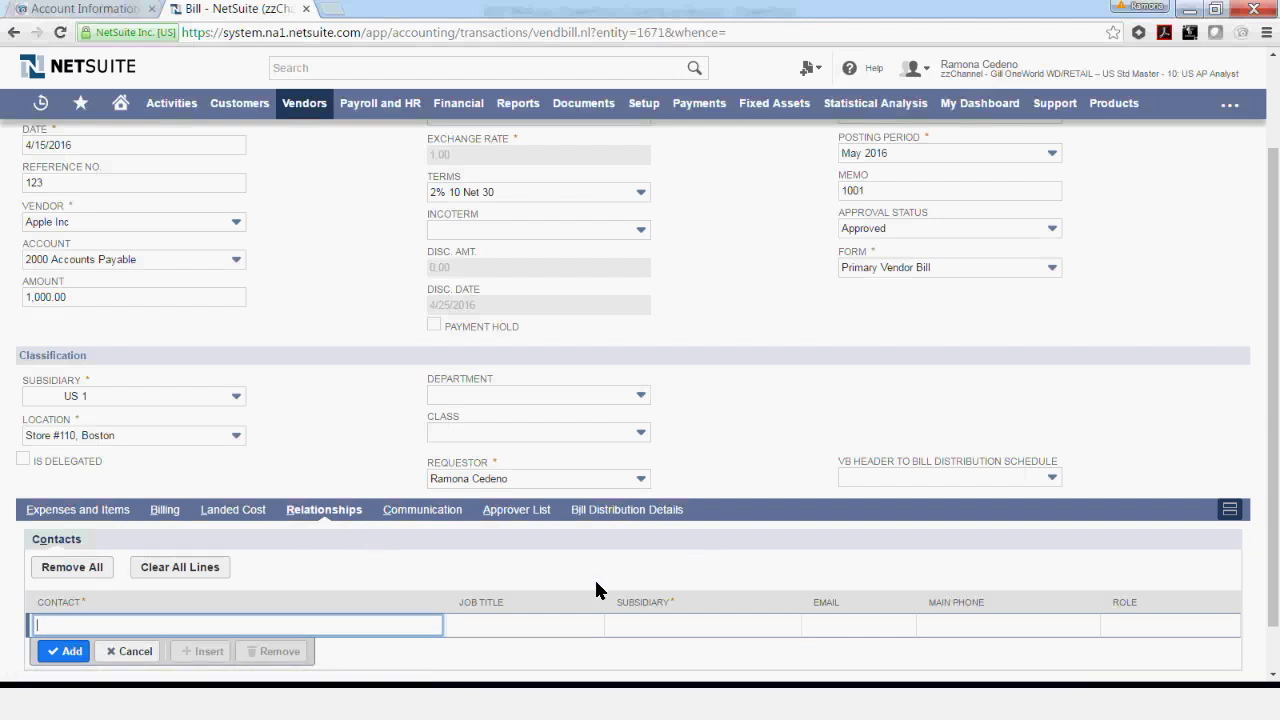
click(440, 511)
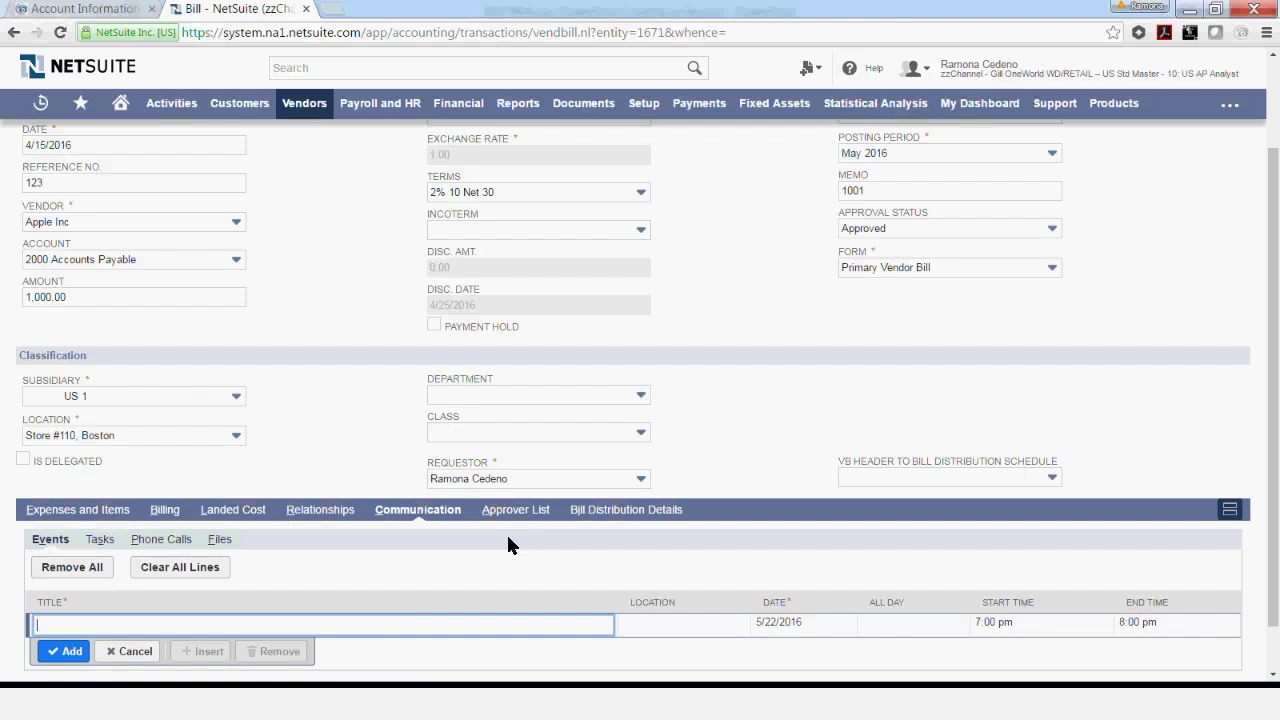
click(533, 509)
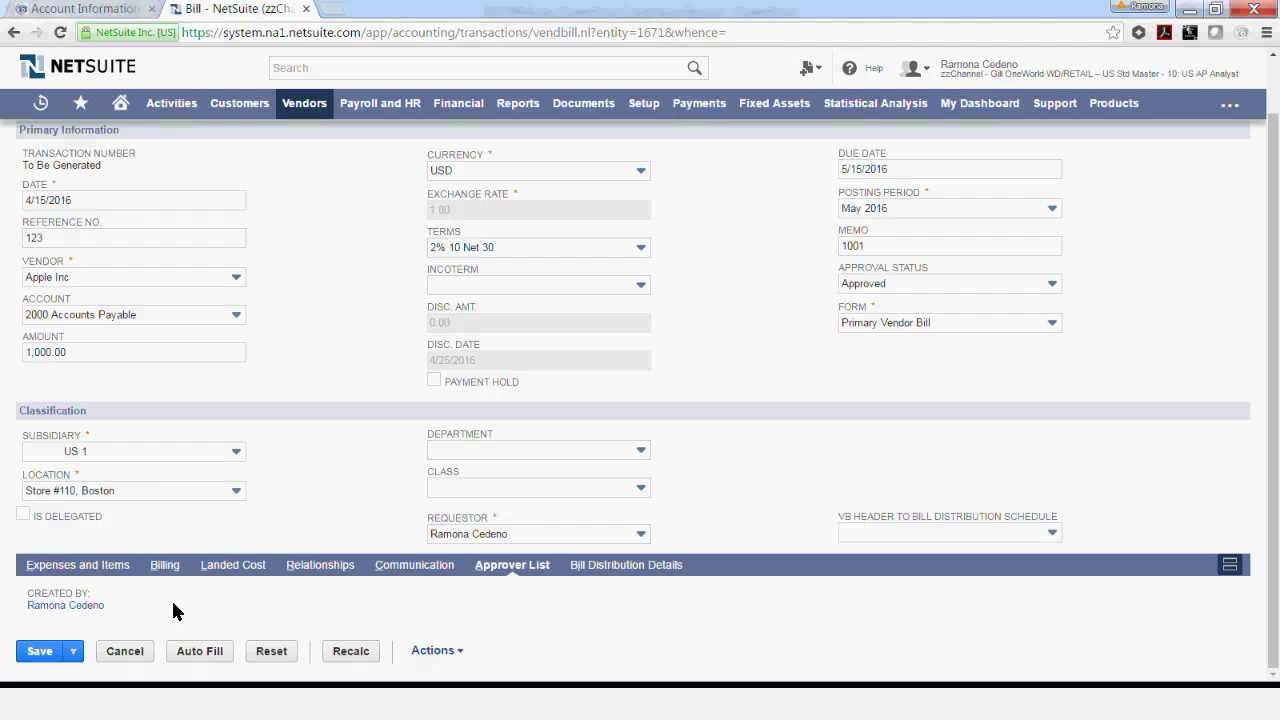
Save the vendor bill and accept backdating the transaction to a previous accounting period
click(50, 653)
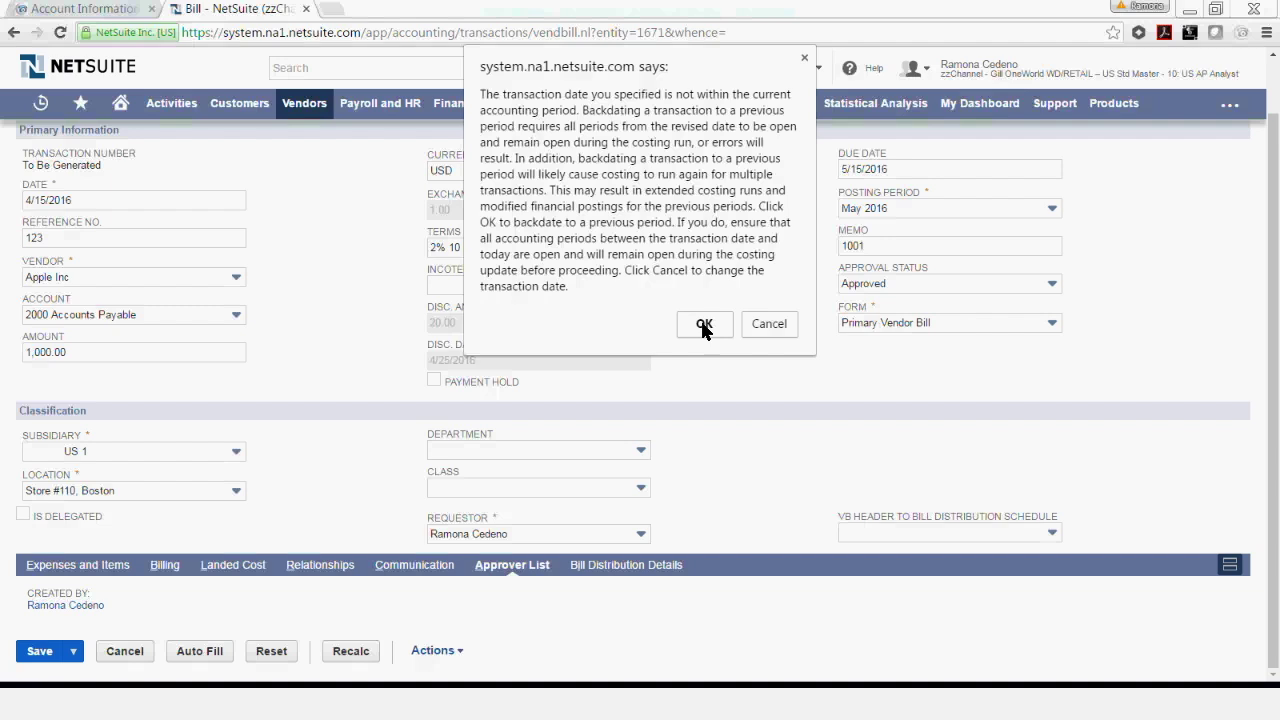
click(704, 324)
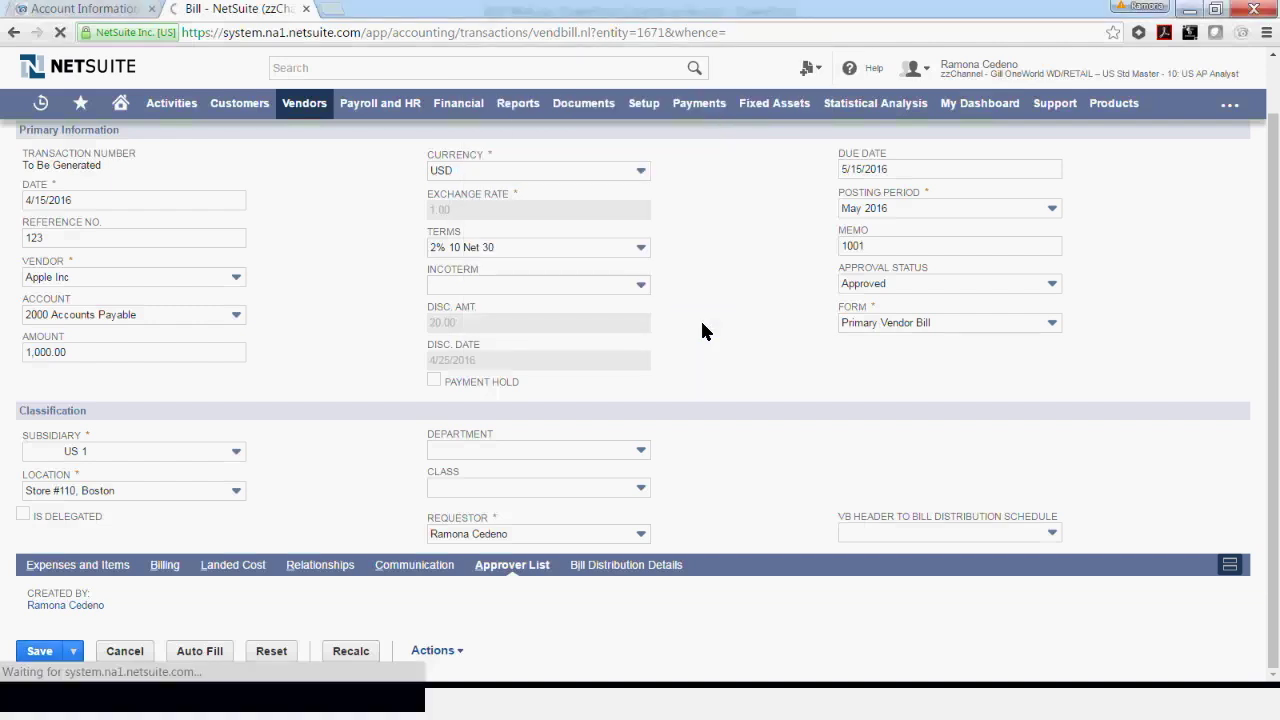